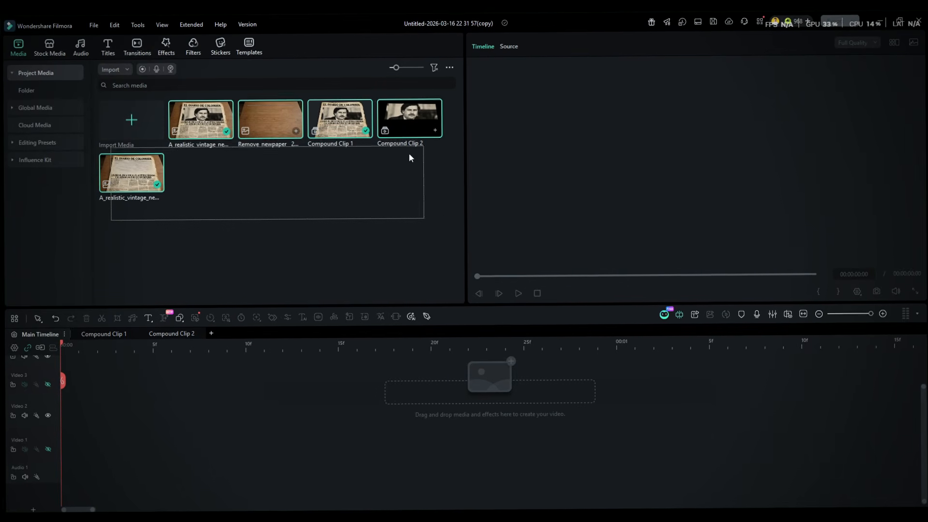
Open the AI Image generator under the AI media section of the stock media.
left_click(50, 48)
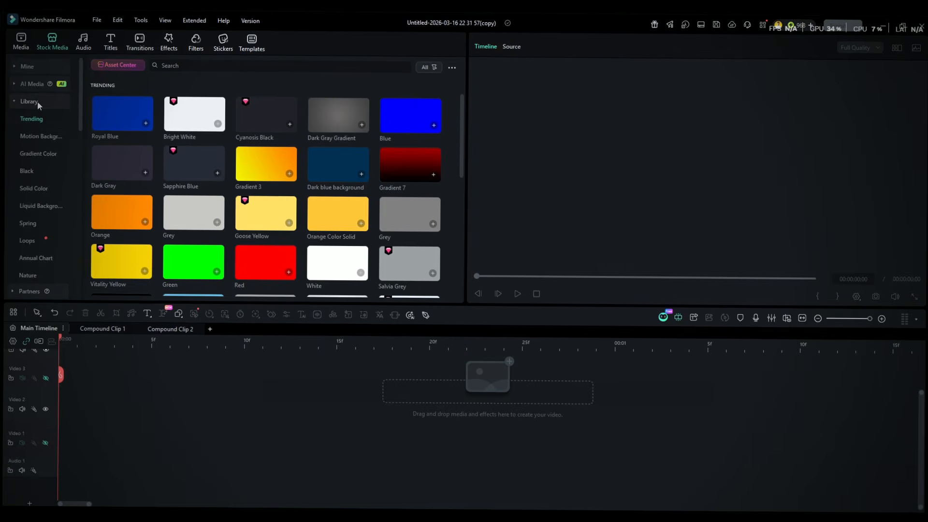
left_click(35, 100)
left_click(31, 82)
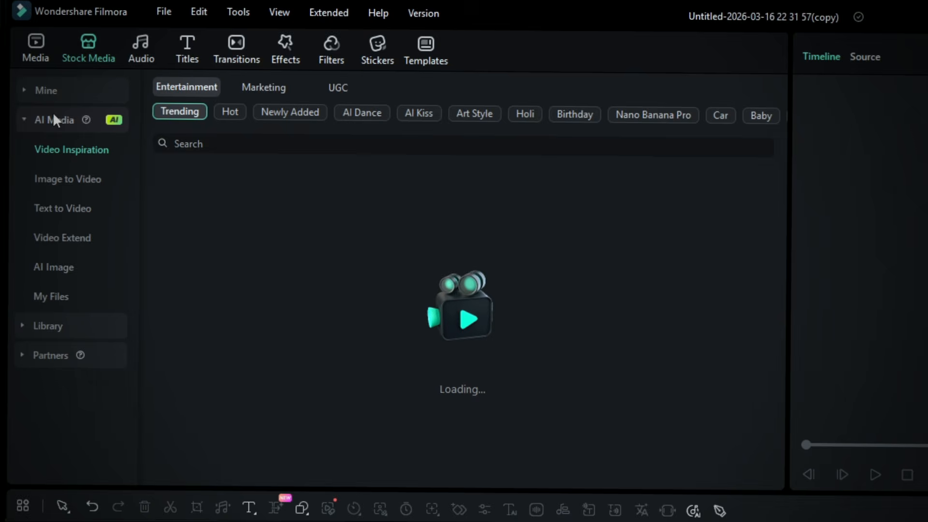
left_click(72, 267)
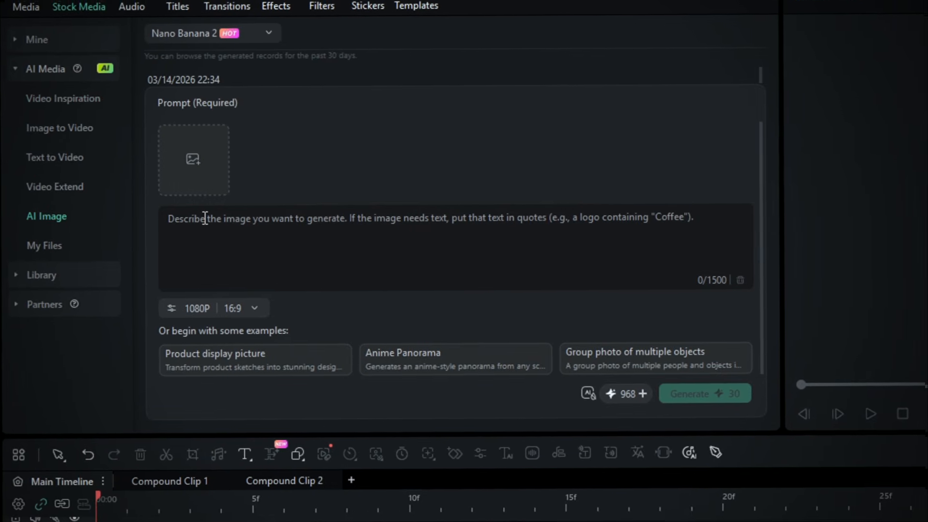
Paste the prompt for a realistic vintage newspaper front page with a black-and-white portrait and generate the image at 1080P in 16:9.
right_click(243, 228)
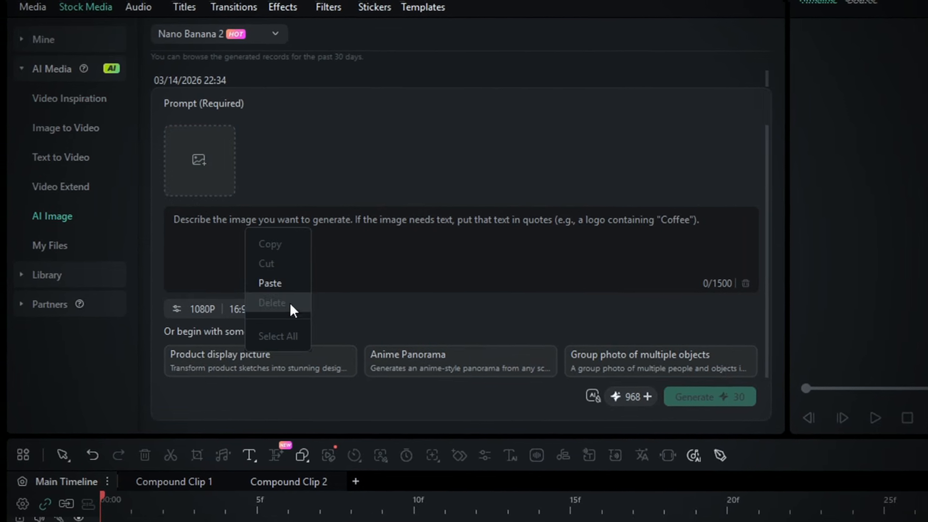
left_click(271, 284)
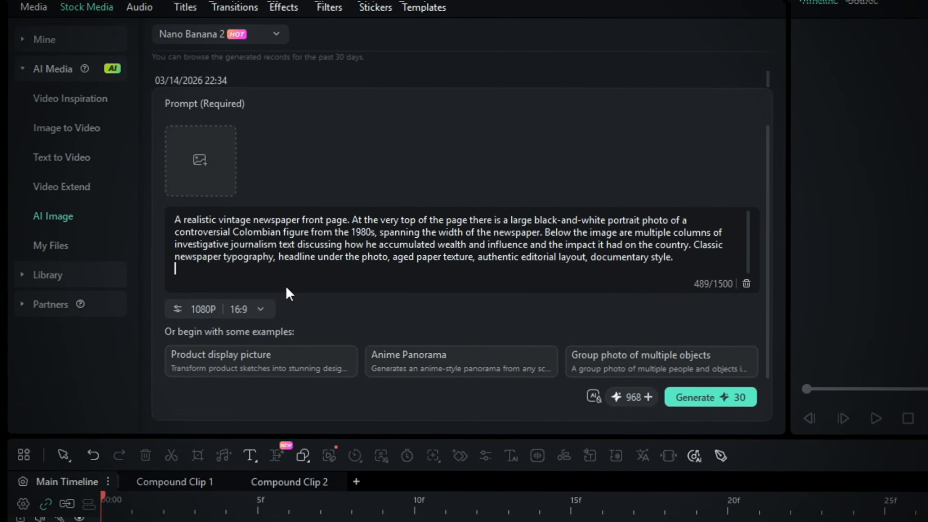
left_click(231, 313)
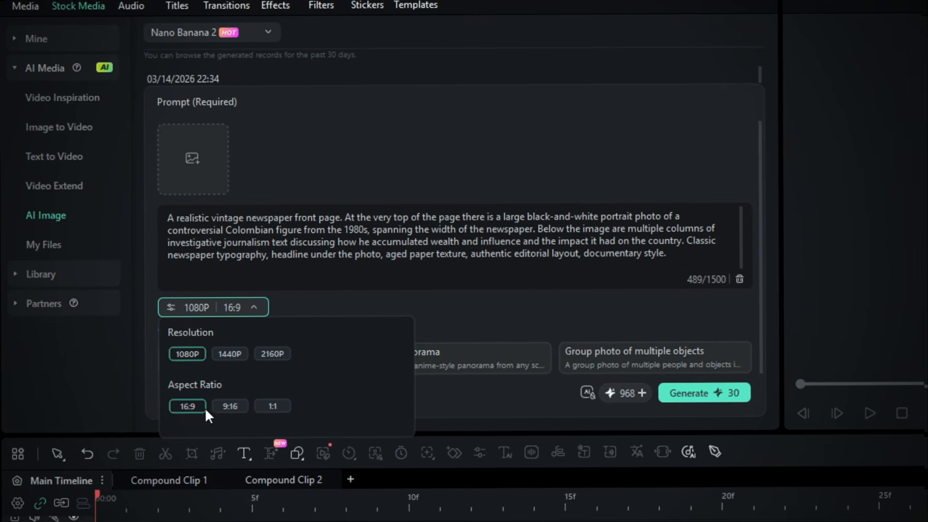
left_click(686, 393)
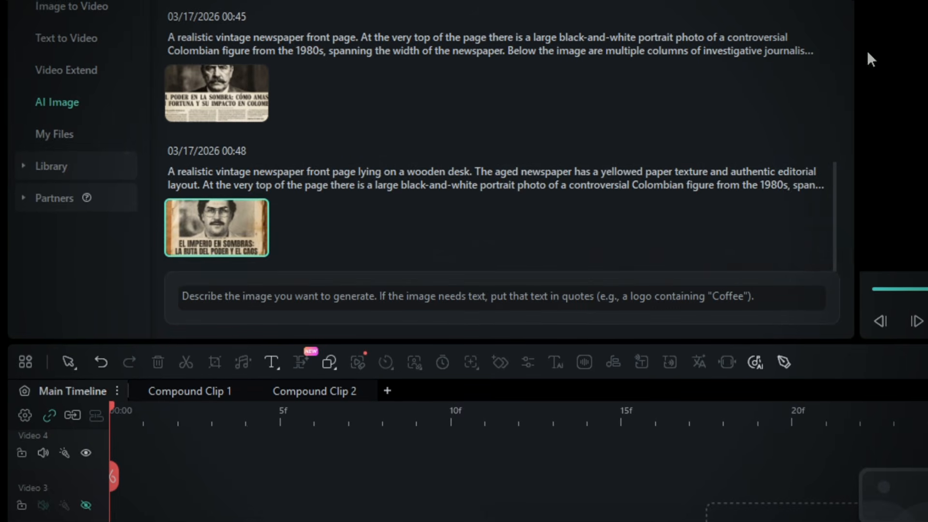
Place the generated image of the newspaper on the wooden desk at the start of the Video 1 track.
left_click_drag(233, 224, 73, 521)
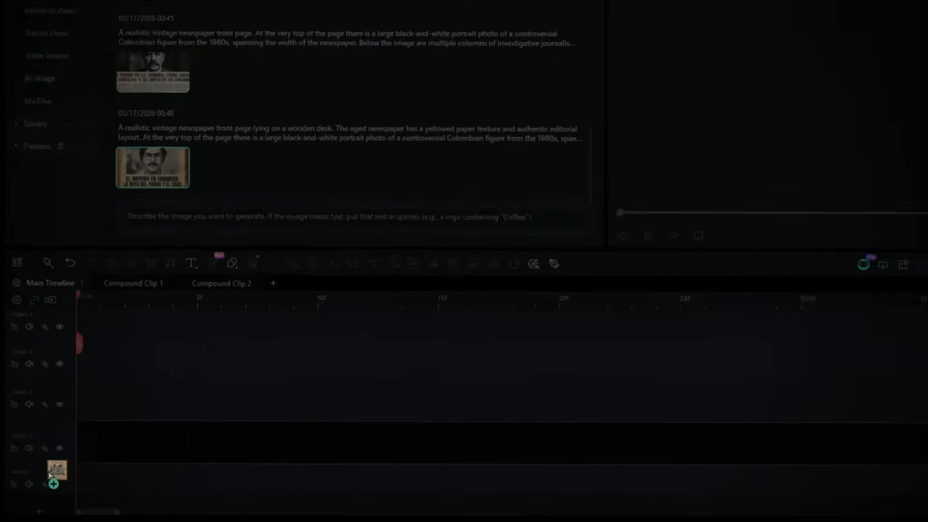
left_click_drag(50, 476, 51, 479)
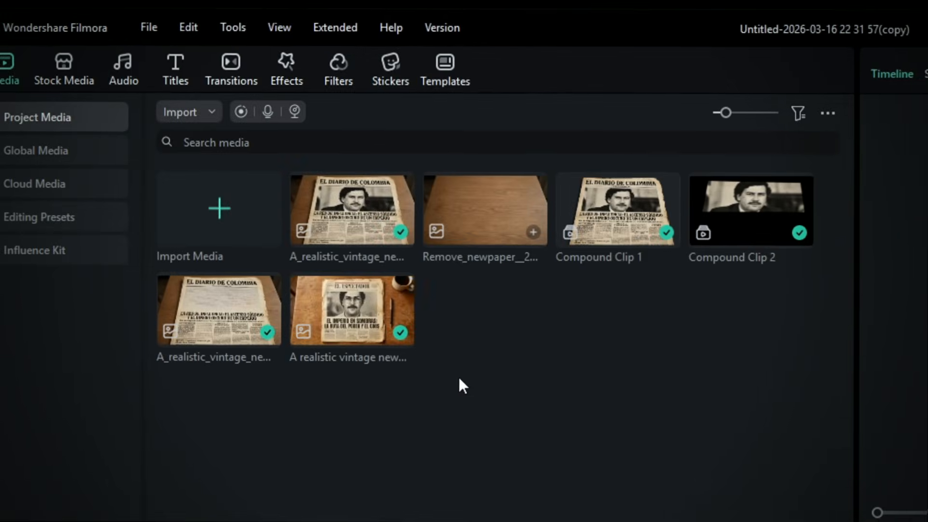
Copy the newspaper image's folder path from its properties and go to that folder in File Explorer.
right_click(347, 324)
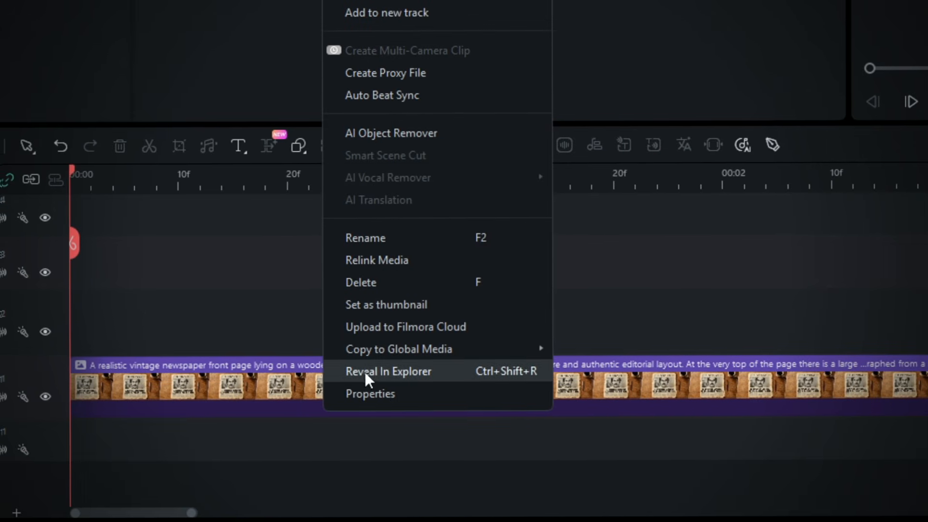
left_click(361, 390)
left_click_drag(445, 151, 625, 152)
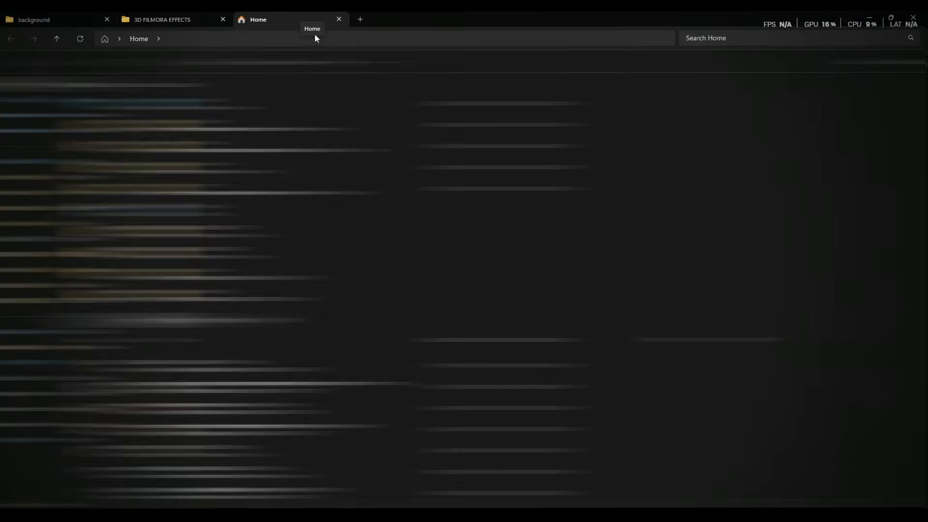
left_click(315, 35)
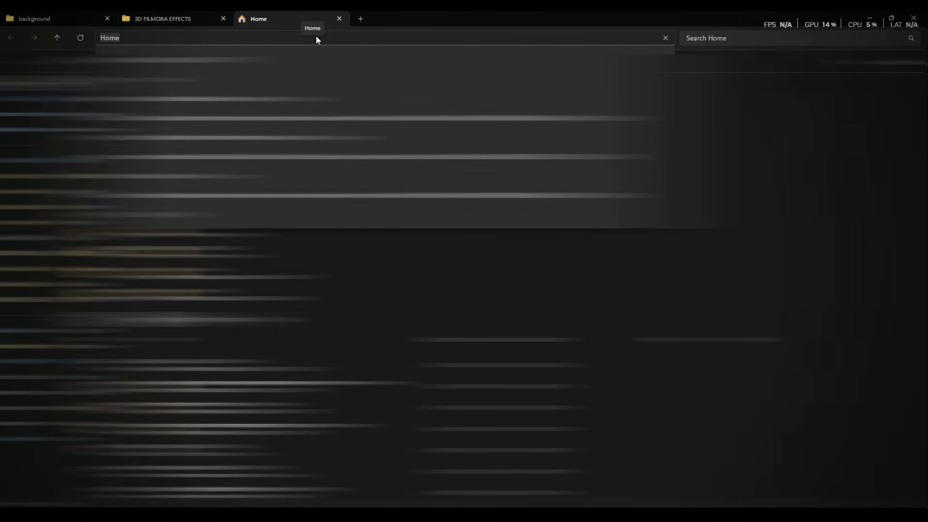
key("ctrl+v")
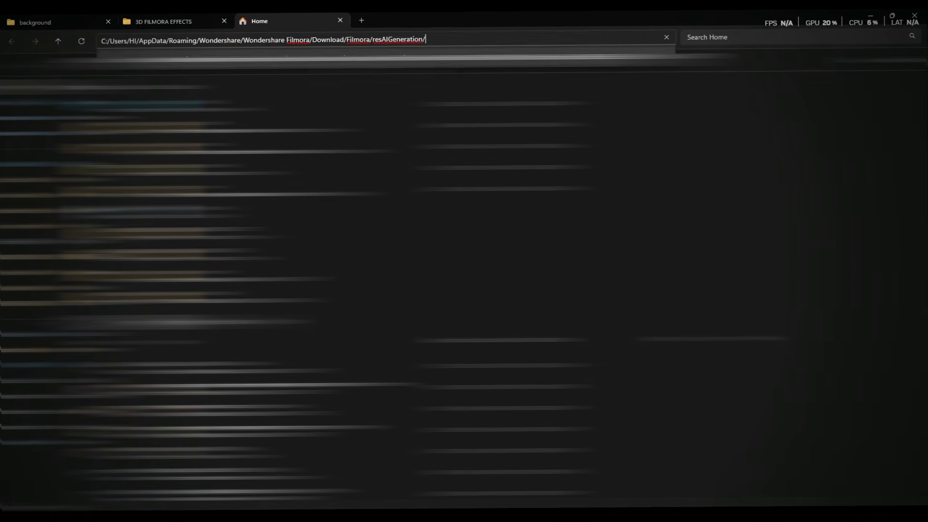
key("Return")
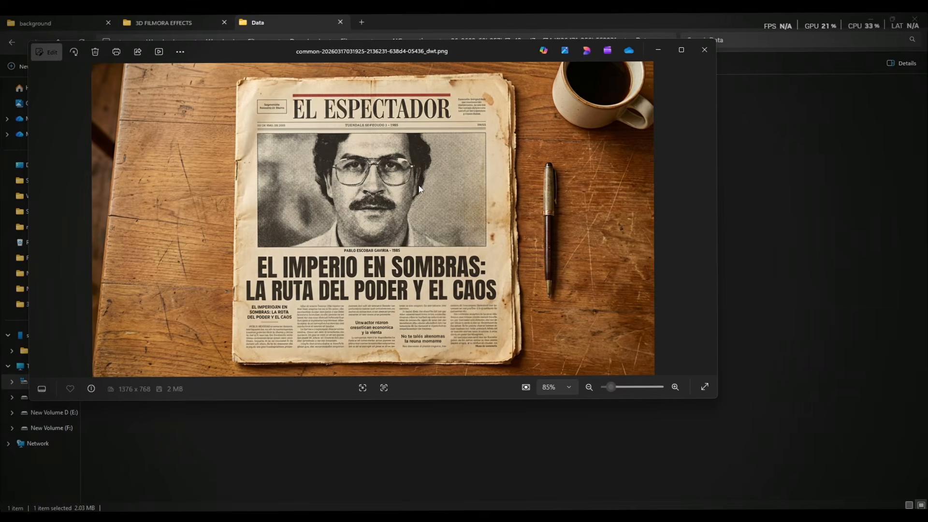
Examine the newspaper image's portrait and headline up close, and preview the image in Filmora.
scroll(468, 165, "up", 5)
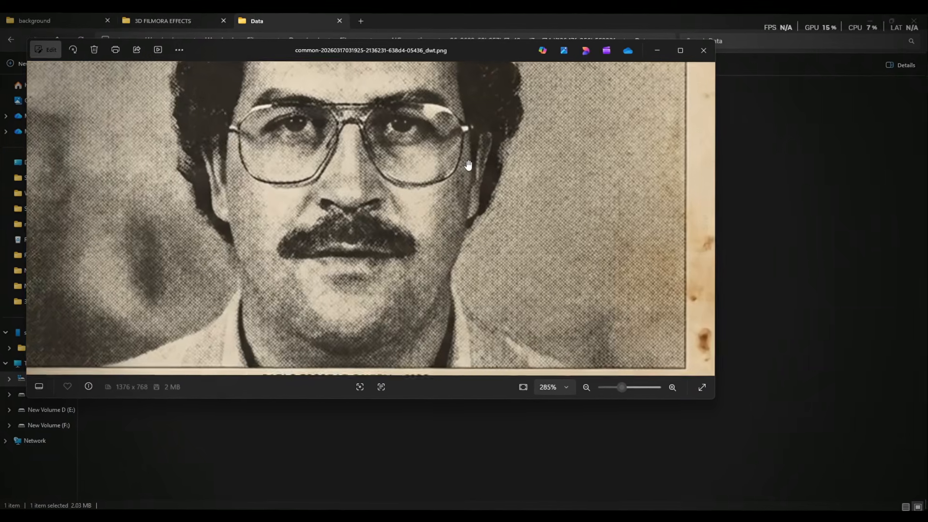
scroll(468, 166, "down", 10)
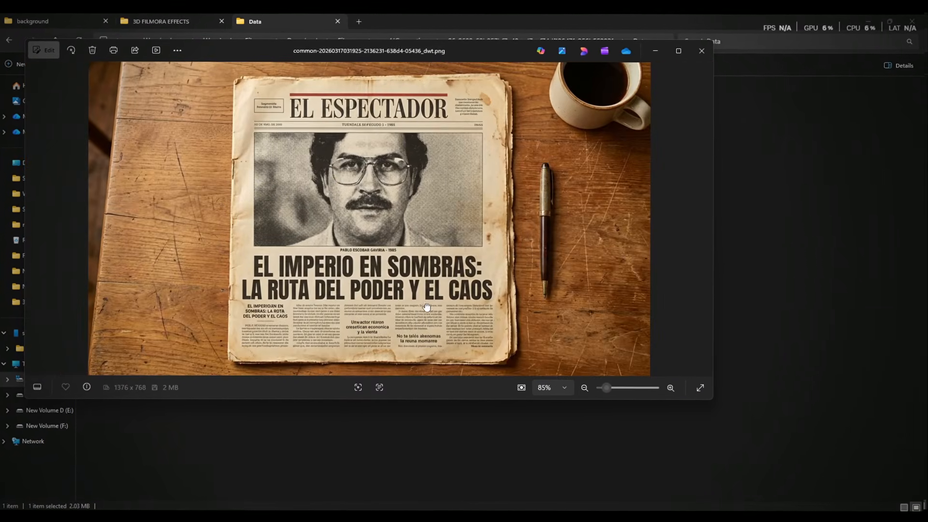
scroll(427, 306, "up", 5)
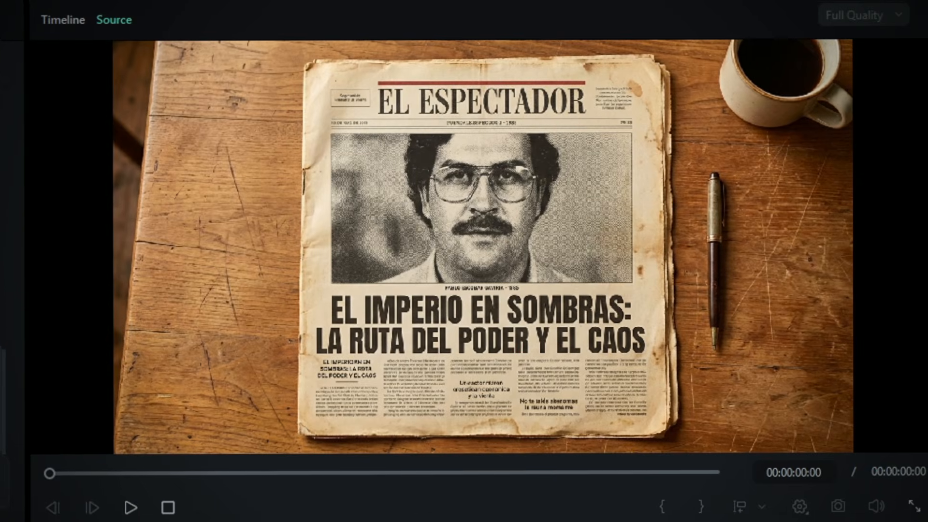
key("space")
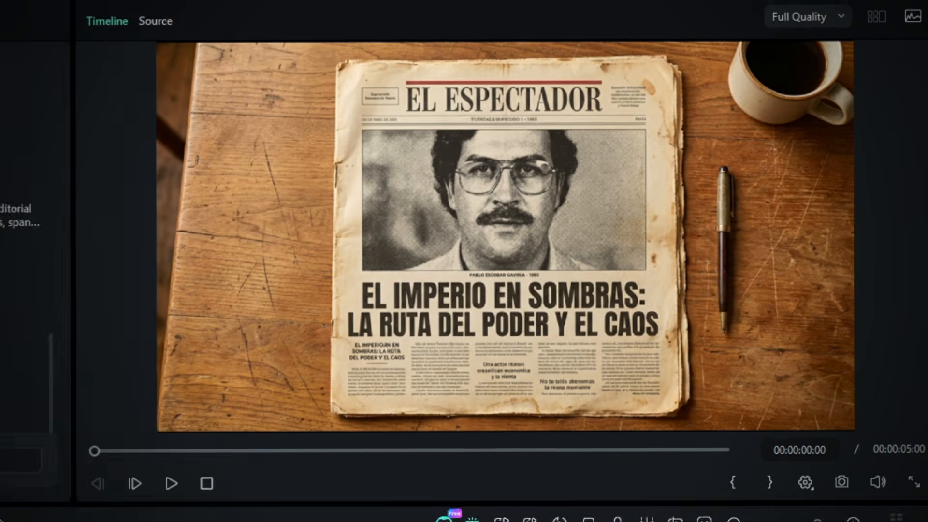
Unhide the Video 1 track and isolate the newspaper from the Video 2 clip's desk background with Smart Cutout.
double_click(292, 419)
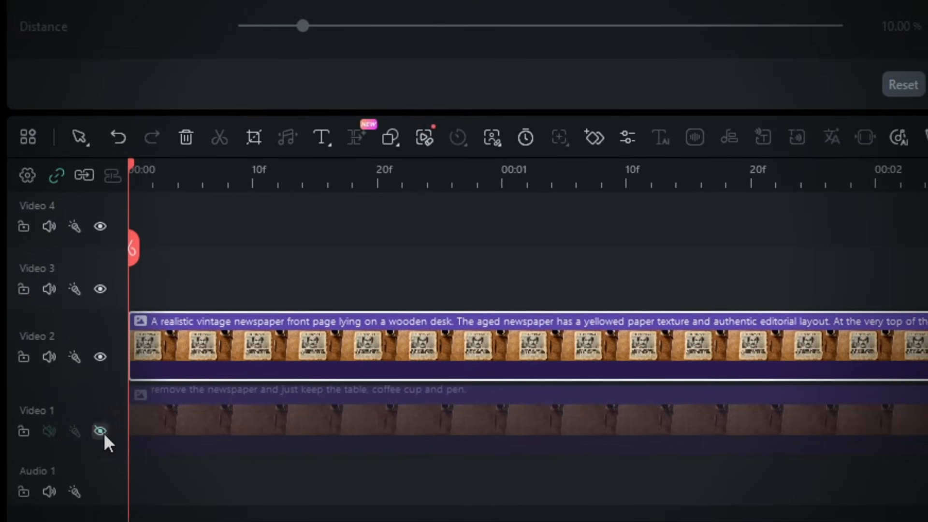
left_click(100, 431)
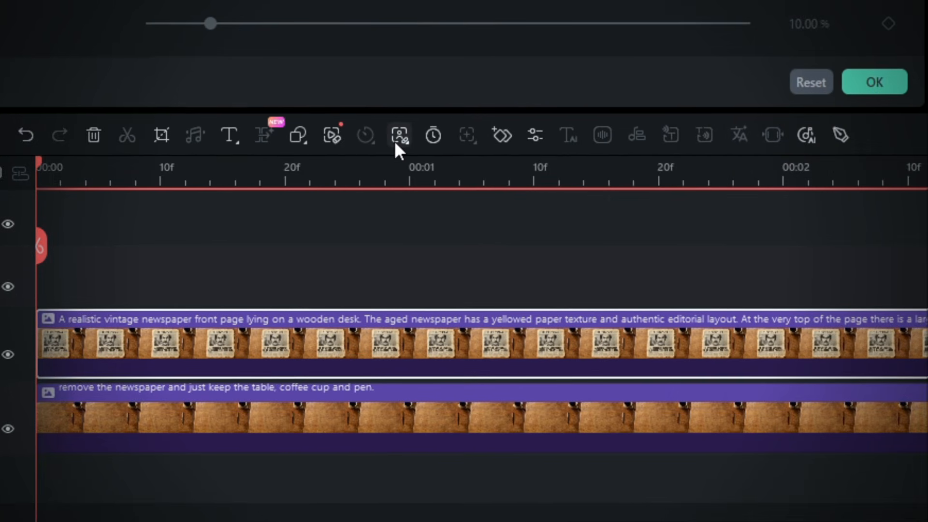
left_click(488, 137)
left_click(534, 199)
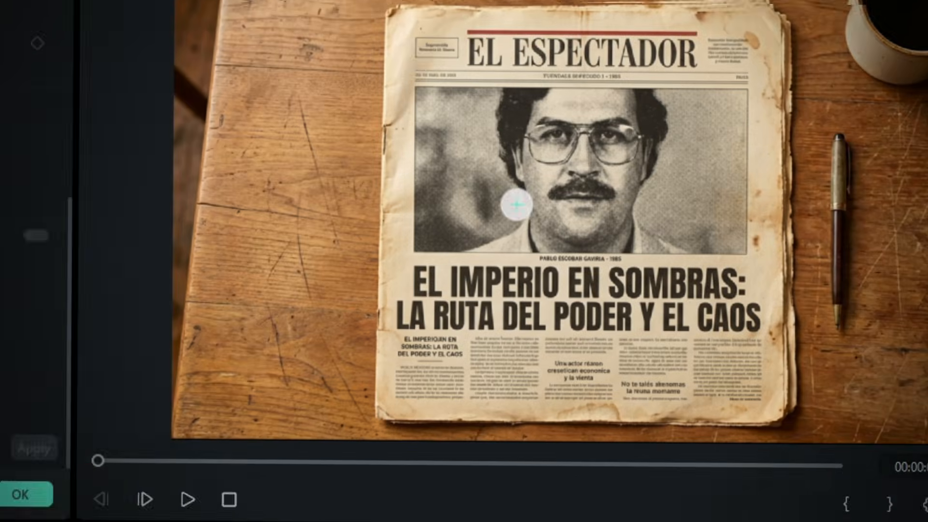
mouse_move(333, 85)
left_mouse_down()
mouse_move(601, 96)
mouse_move(613, 199)
left_mouse_up()
mouse_move(600, 408)
left_mouse_down()
mouse_move(403, 417)
mouse_move(316, 374)
left_mouse_up()
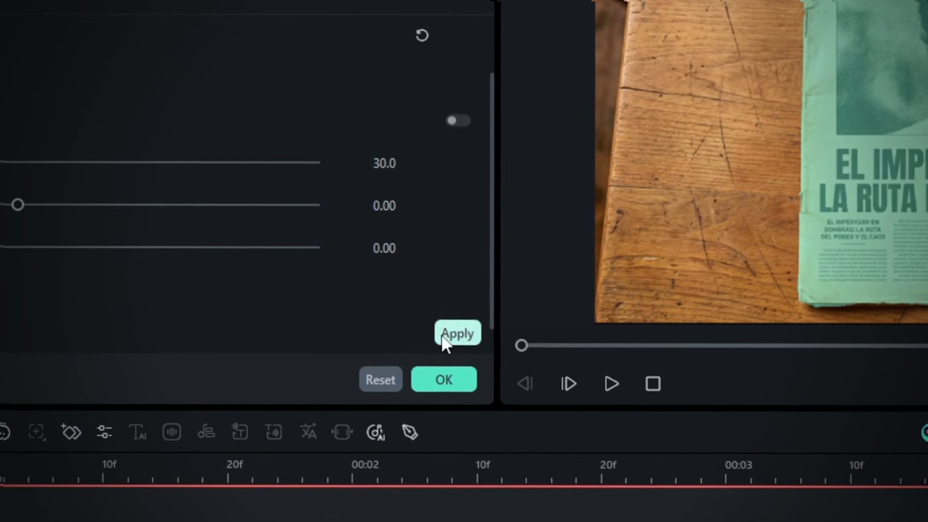
left_click(442, 338)
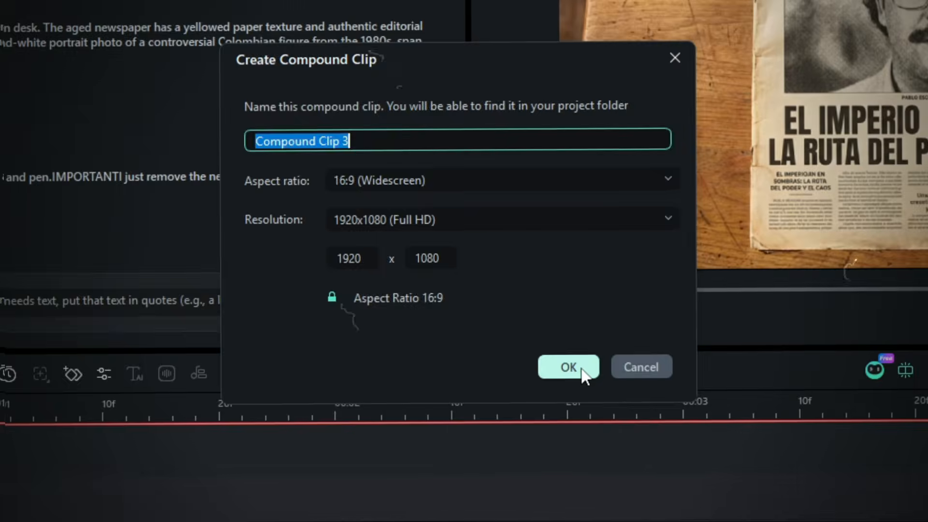
Turn the cut-out newspaper clip into a 1920x1080 compound clip named Compound Clip 3 and open its timeline for editing.
left_click(586, 372)
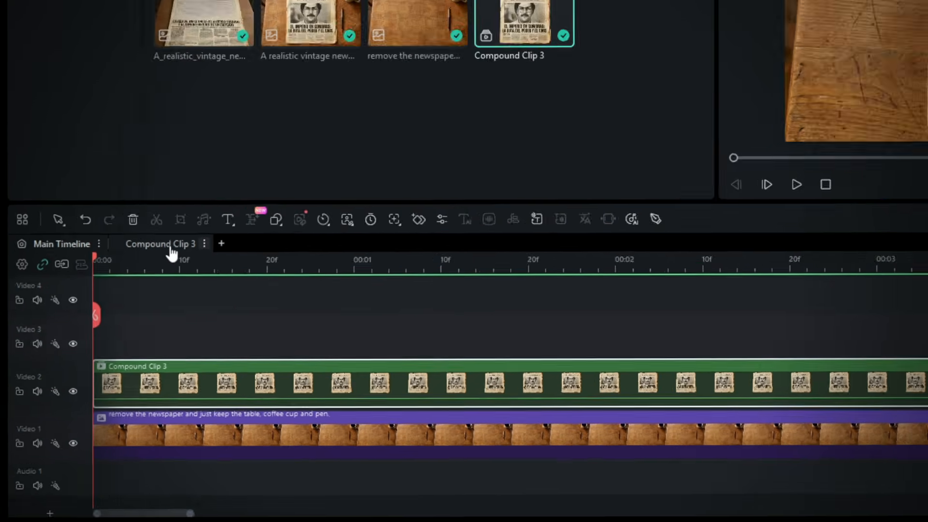
left_click(170, 246)
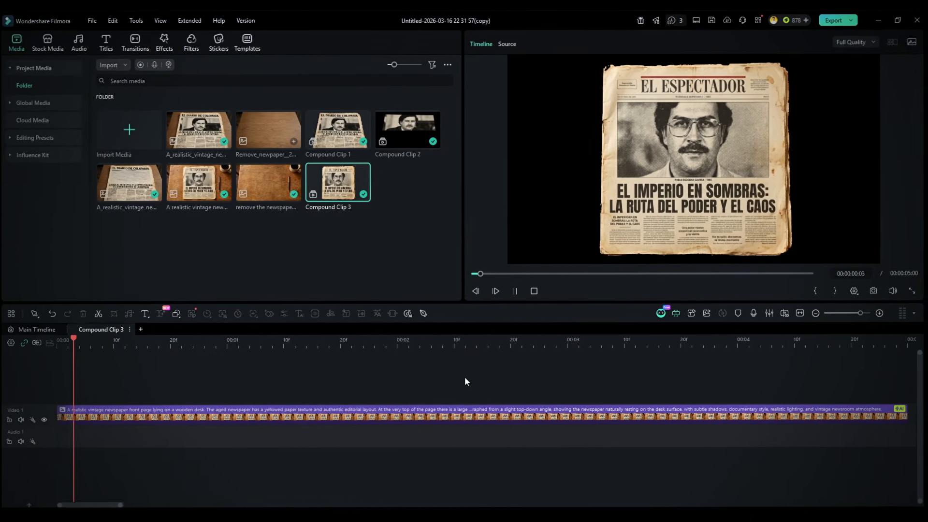
right_click(147, 412)
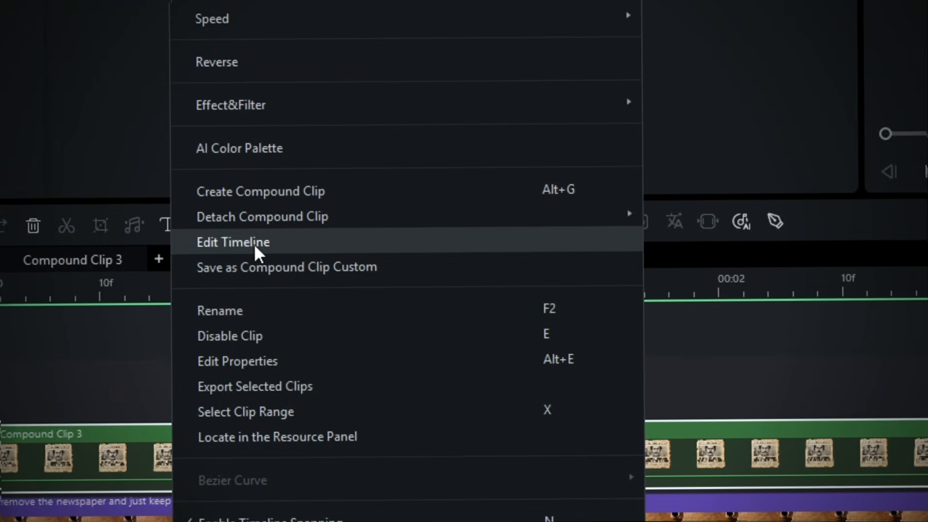
left_click(254, 243)
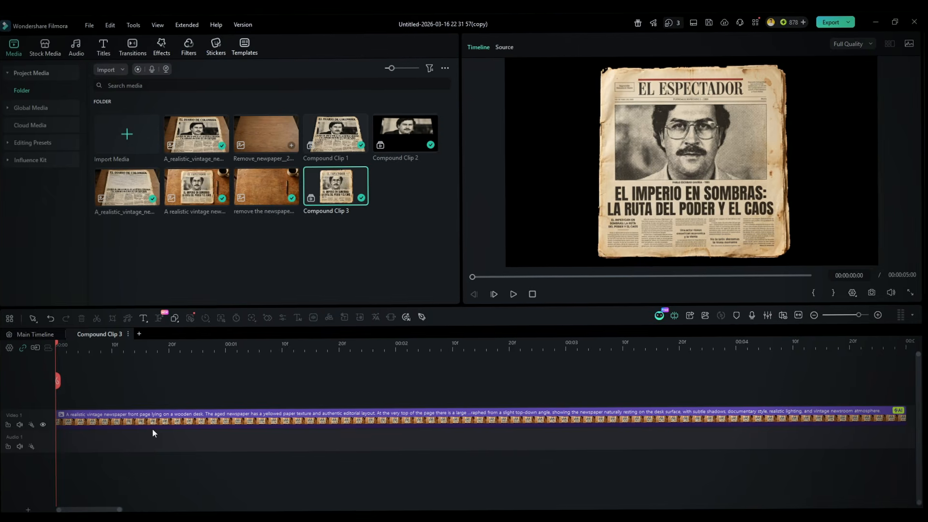
Duplicate the newspaper clip inside Compound Clip 3 onto the Video 2 track directly above the original.
scroll(718, 123, "up", 5)
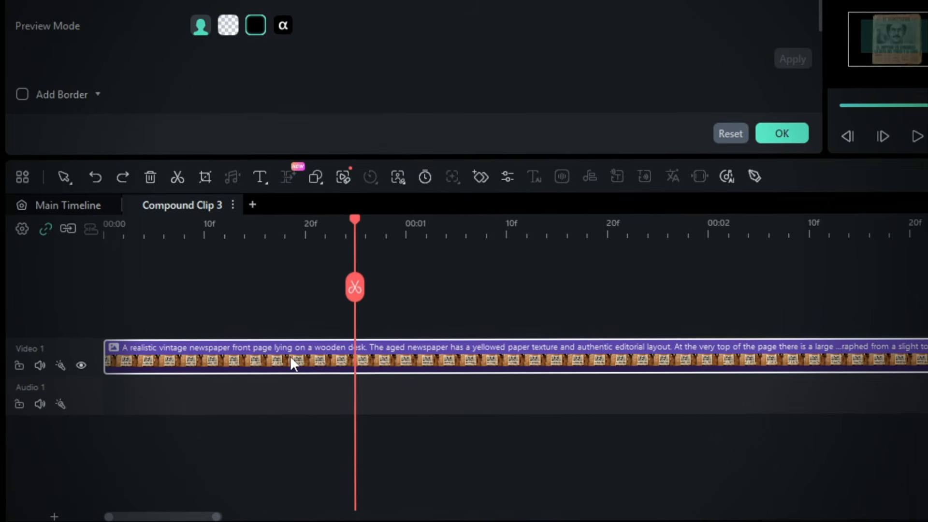
left_click_drag(162, 418, 154, 386, "alt")
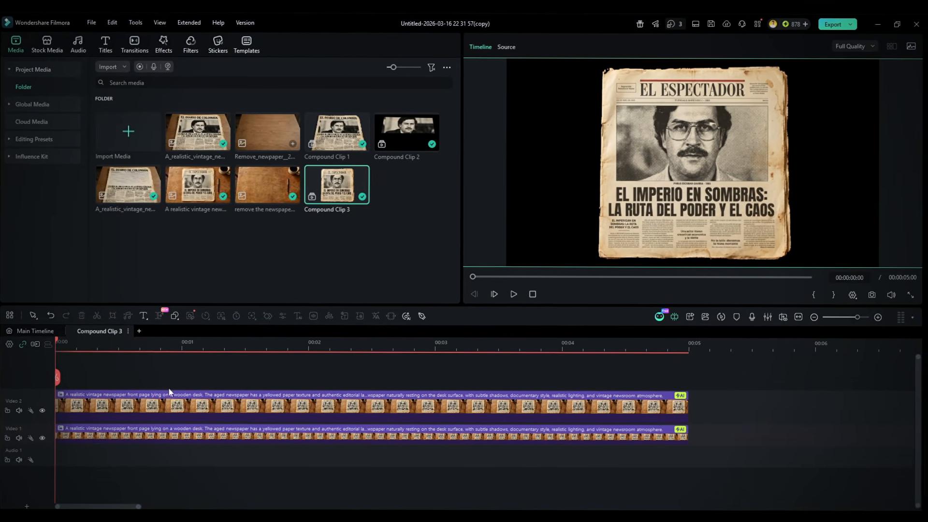
Draw a pen mask along the edges of the portrait photo on the upper newspaper clip, and fit the preview to the whole page.
double_click(228, 406)
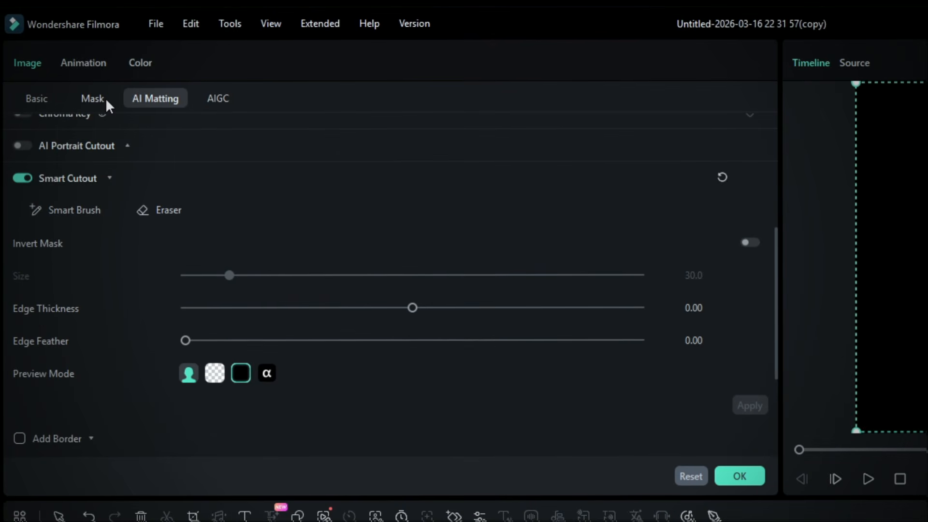
left_click(105, 98)
left_click(135, 155)
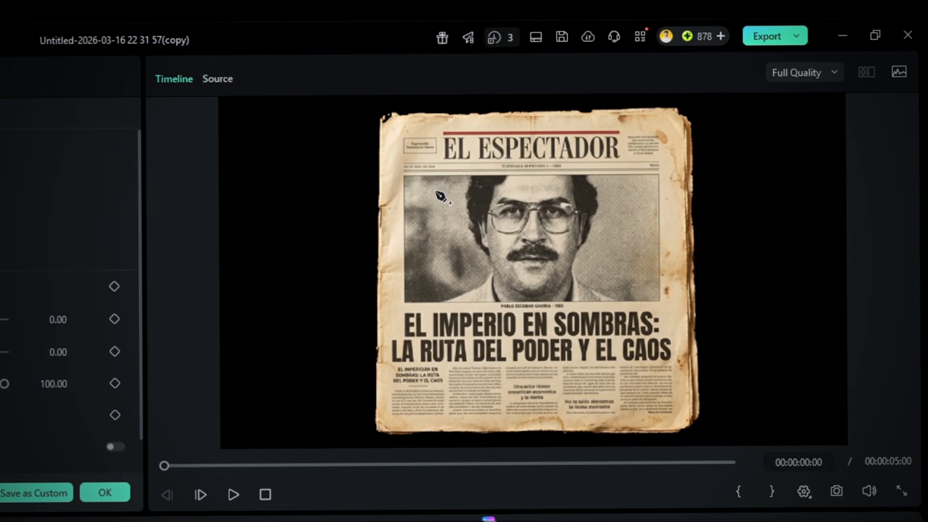
scroll(563, 169, "up", 5)
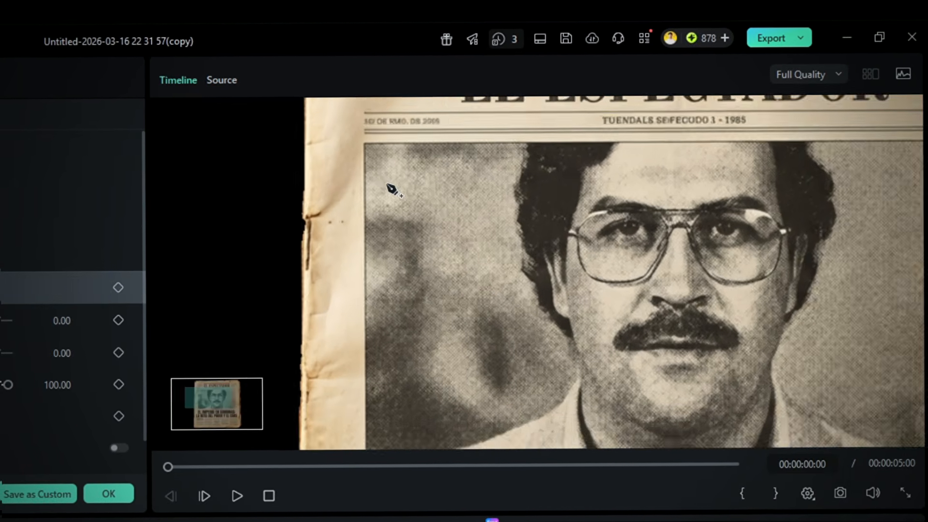
scroll(393, 167, "up", 4)
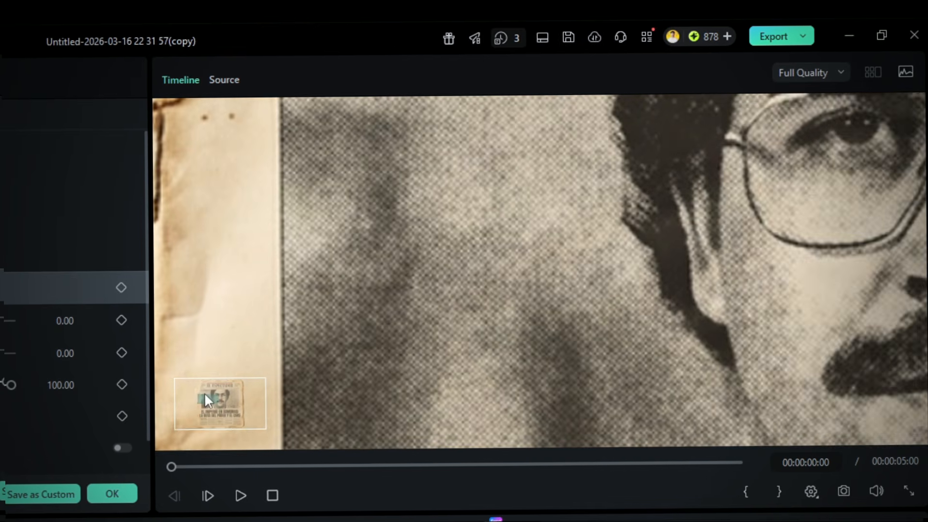
left_click_drag(204, 392, 202, 393)
right_click(415, 256)
mouse_move(481, 385)
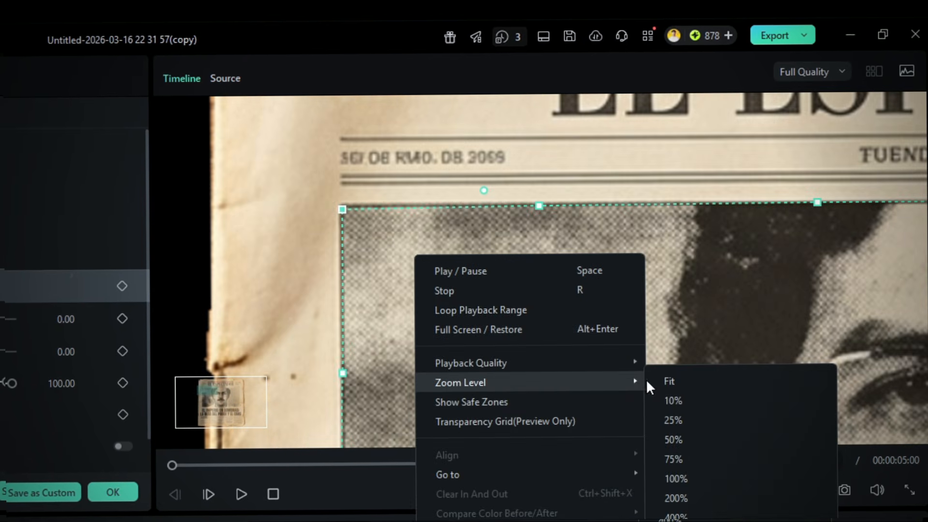
left_click(668, 382)
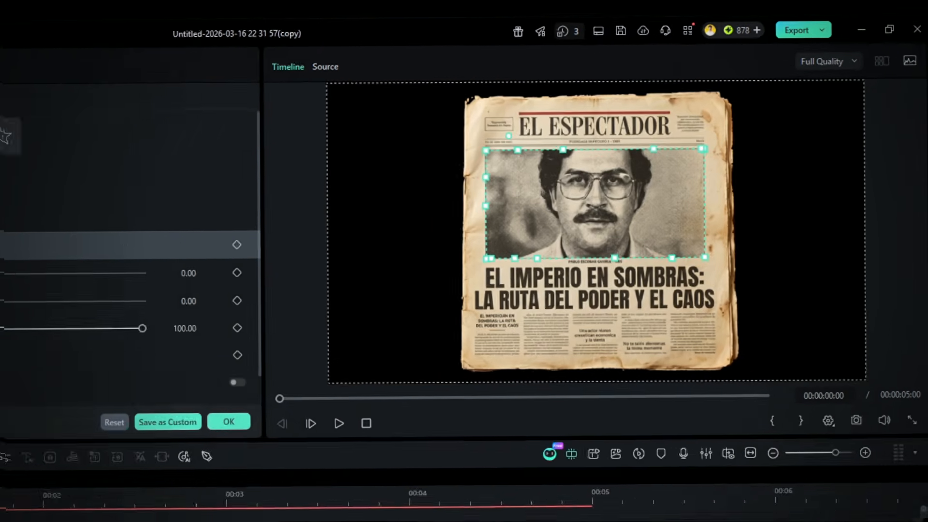
Turn the masked portrait clip on the Video 2 track into a compound clip and open its timeline for editing.
left_click(44, 442)
left_click_drag(771, 444, 828, 436)
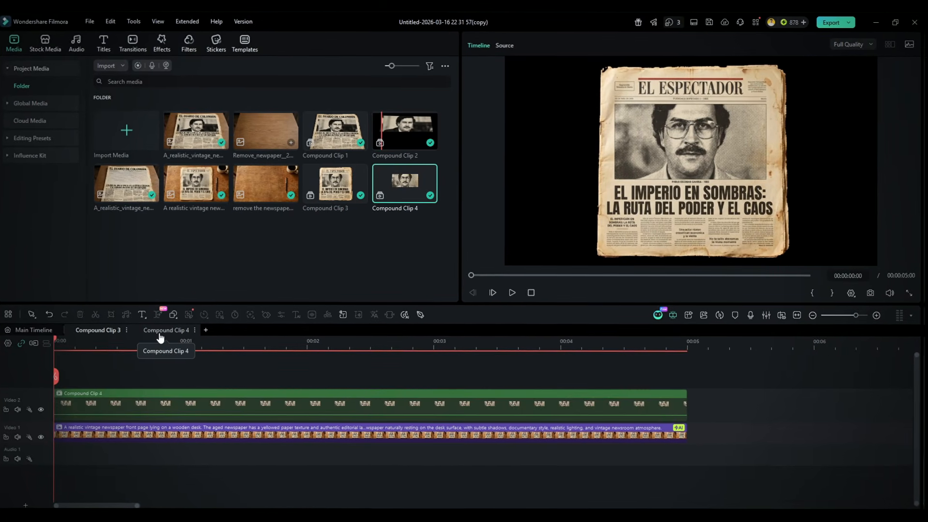
left_click(162, 333)
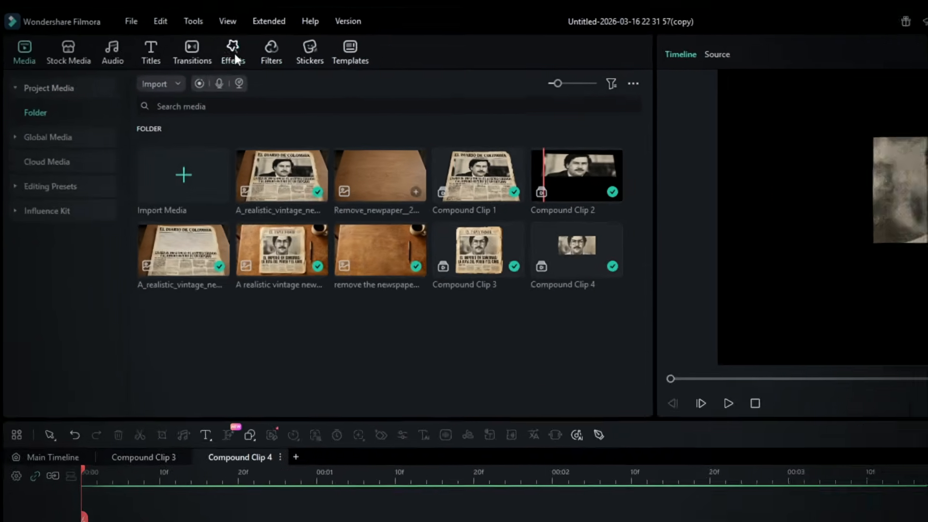
Browse the 3D and Zoom video effects for a motion effect for the portrait photo, ending in the 3D category.
left_click(166, 46)
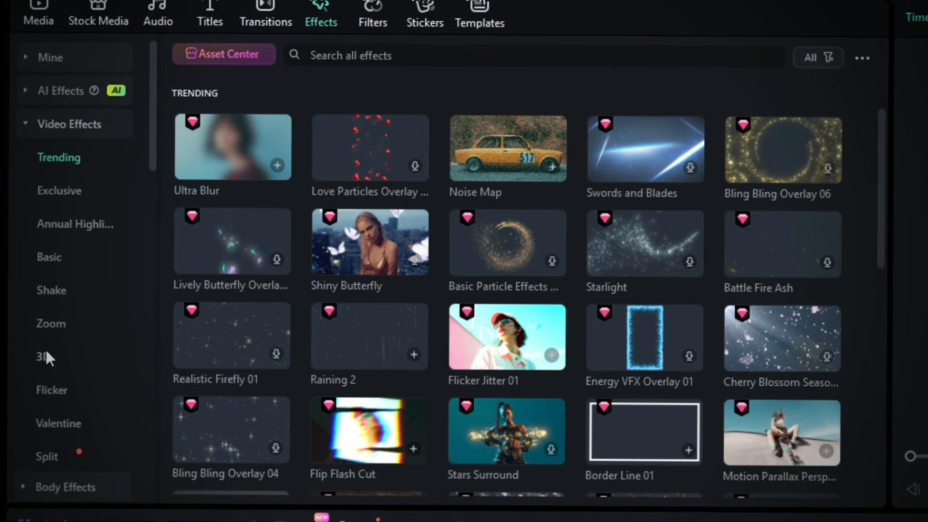
left_click(42, 408)
scroll(625, 269, "down", 5)
scroll(284, 221, "up", 5)
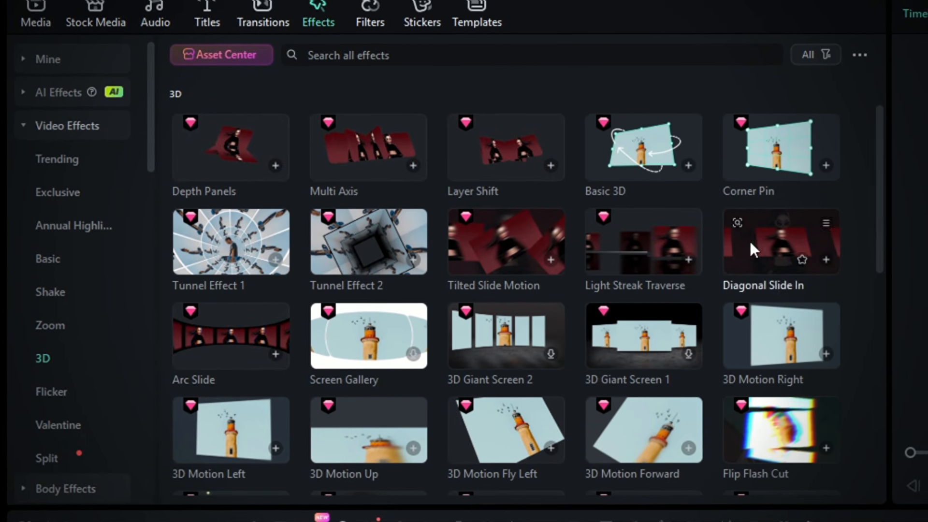
scroll(604, 204, "down", 10)
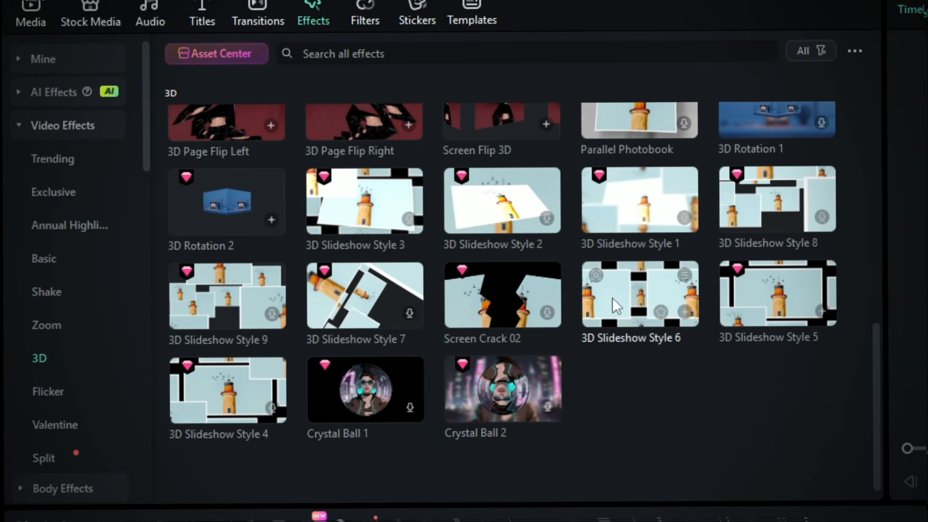
scroll(613, 297, "up", 15)
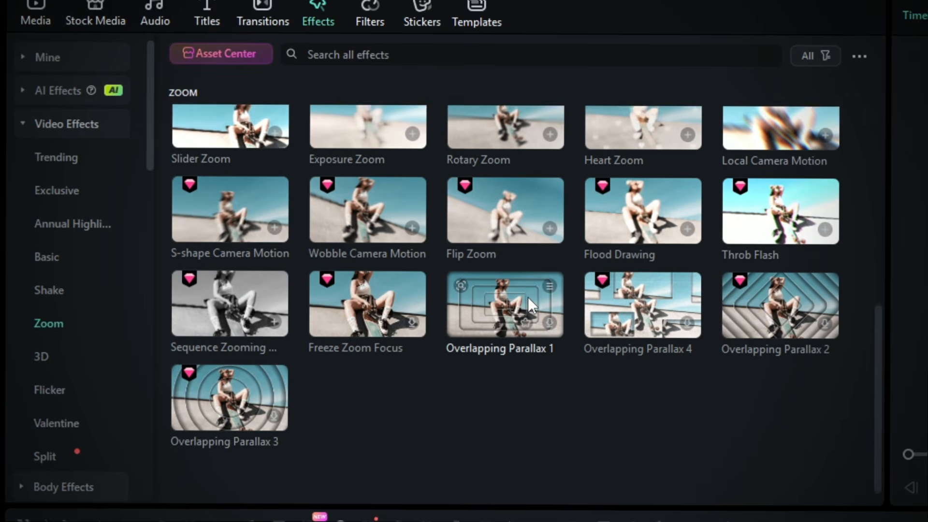
left_click(66, 349)
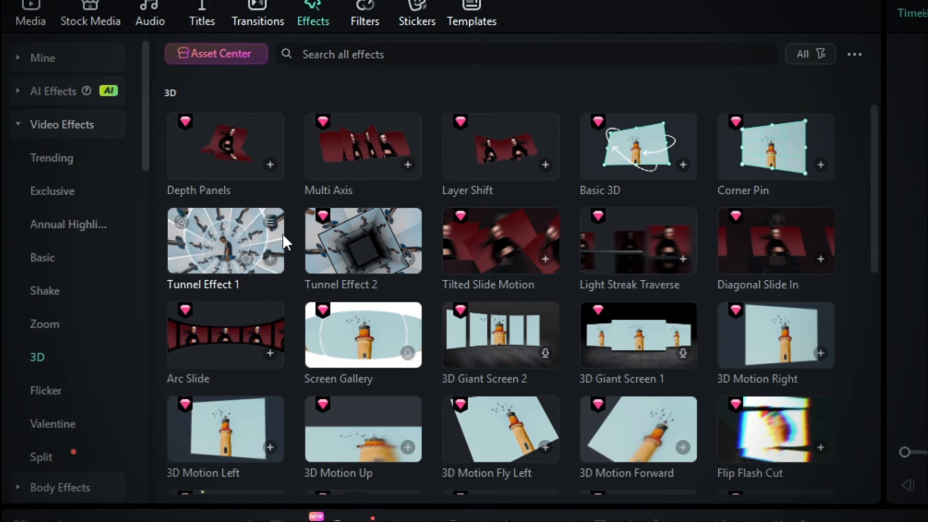
Preview the Depth Panels, Multi Axis, Layer Shift and Screen Flip 3D effects on the portrait photo.
left_click(220, 170)
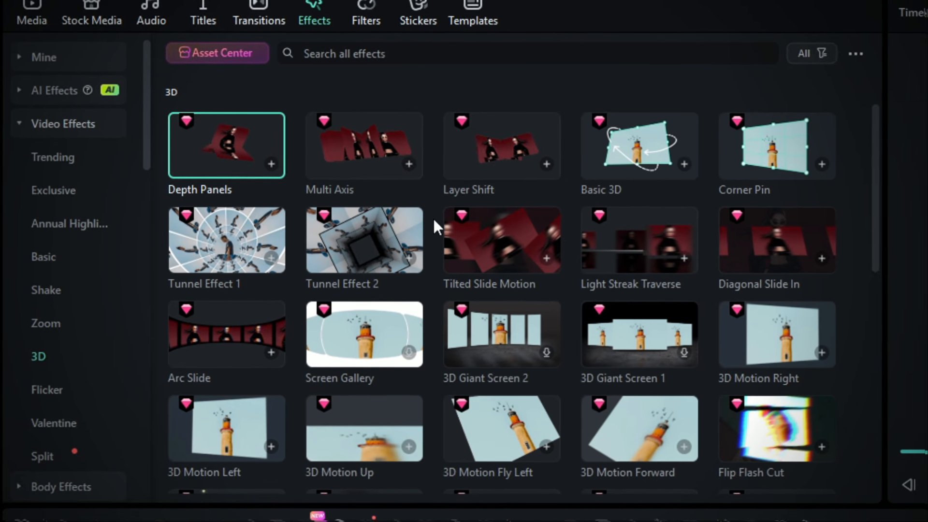
left_click(367, 133)
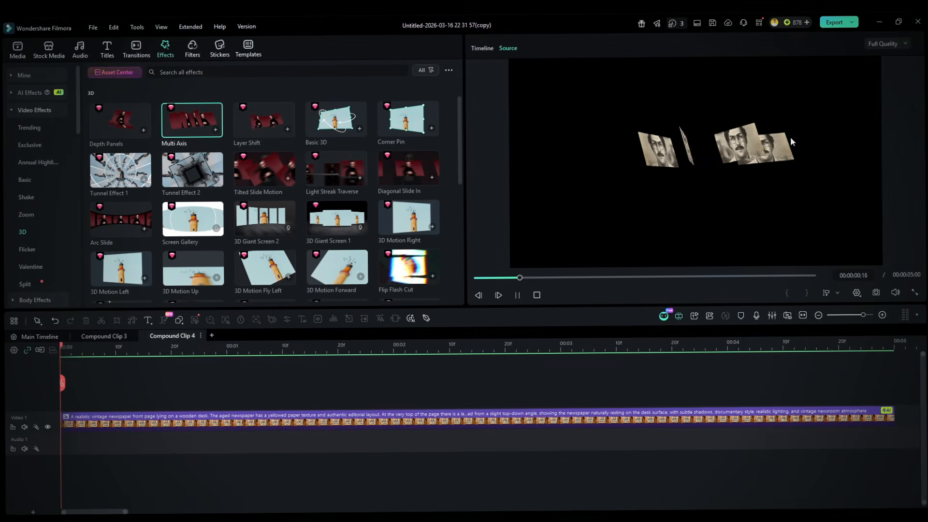
left_click(264, 121)
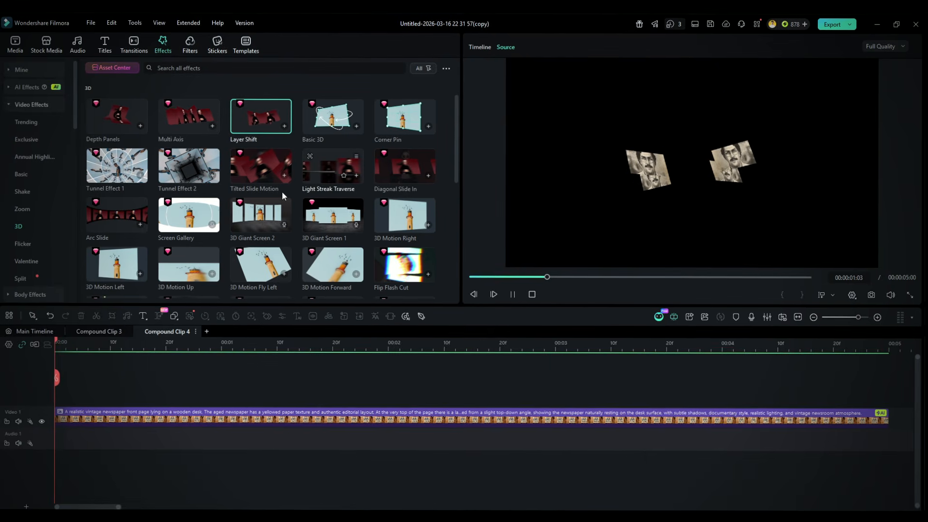
scroll(282, 191, "down", 3)
left_click(262, 246)
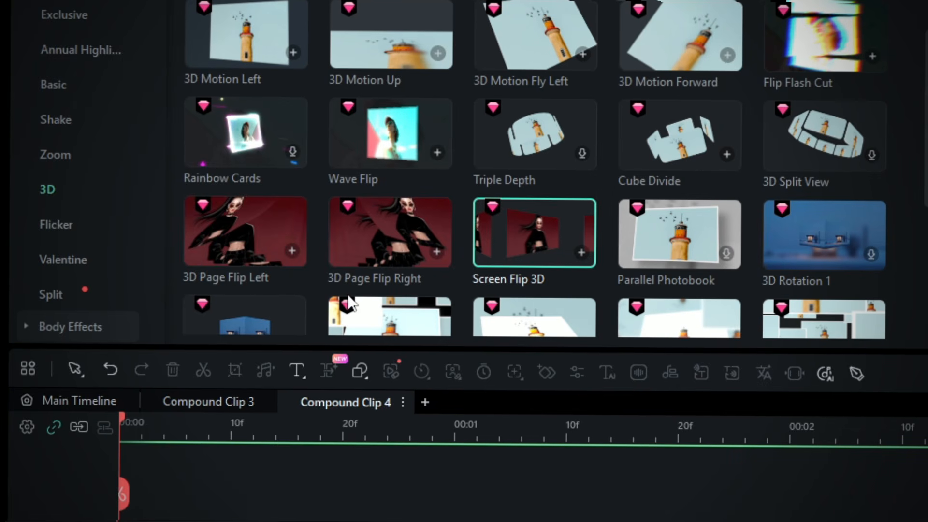
Add the 3D Page Flip Left effect above the portrait clip, set its speed to 71 and play back the motion.
left_click_drag(245, 232, 80, 309)
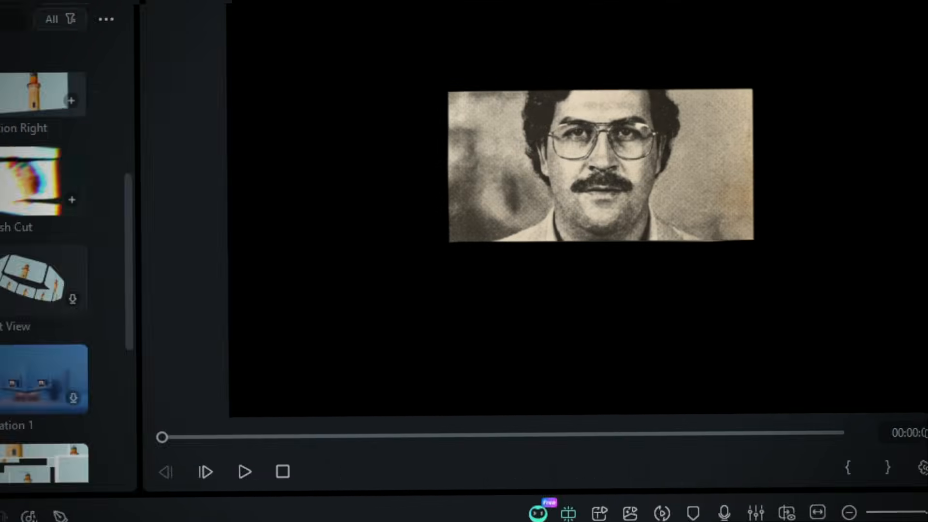
key("space")
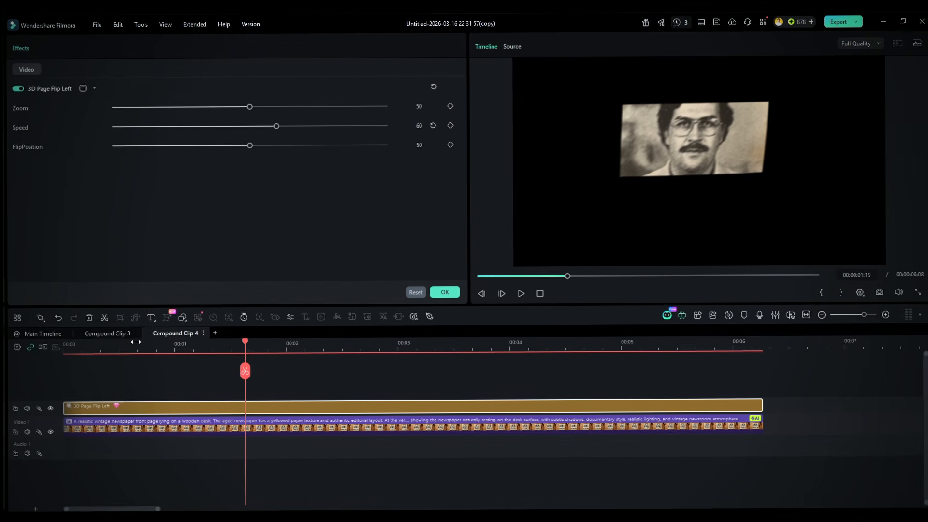
left_click(153, 345)
key("space")
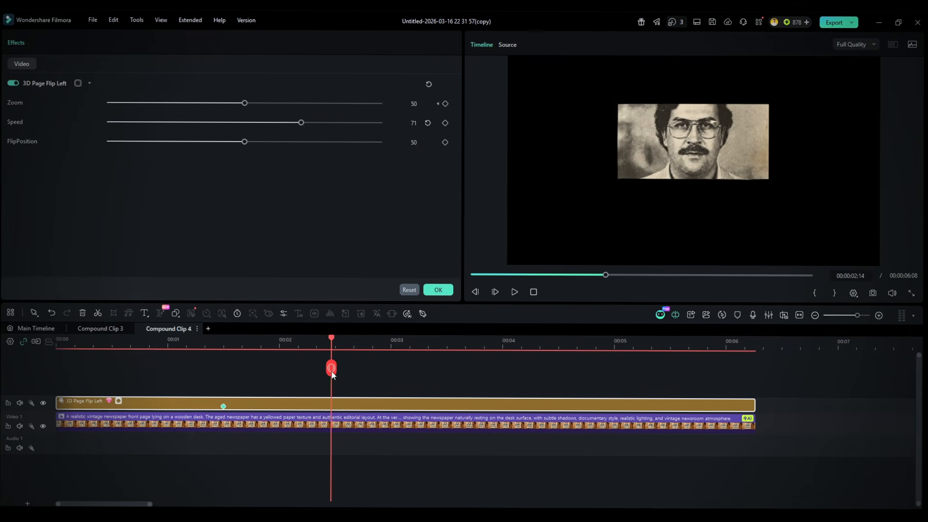
Animate the effect's Zoom from 91 at 00:00:01:15 to 50 at 00:00:02:14 with a curved keyframe transition, and play it back.
left_click(440, 103)
left_click_drag(280, 104, 335, 104)
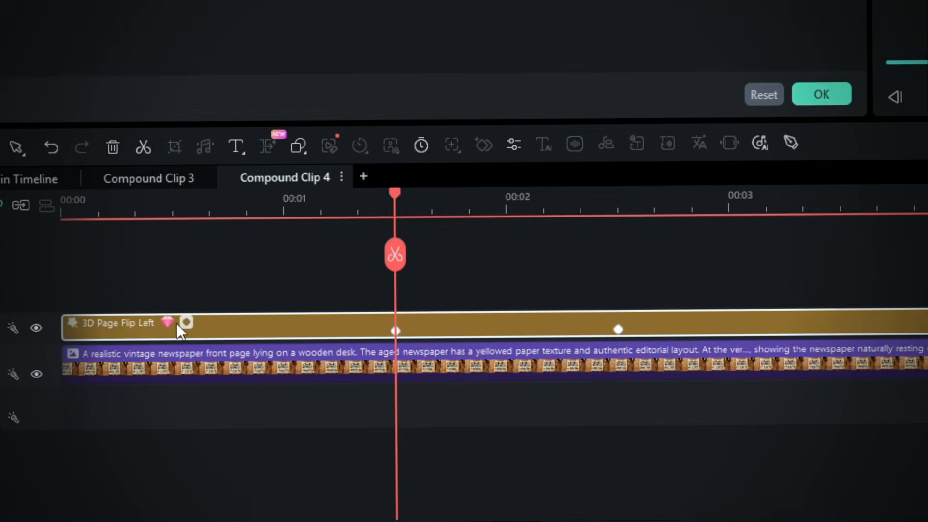
left_click(183, 323)
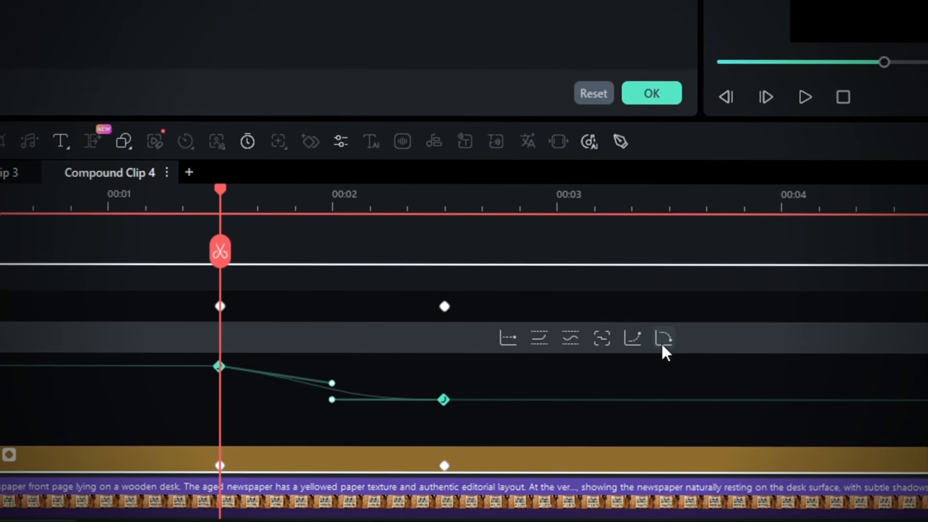
left_click(666, 337)
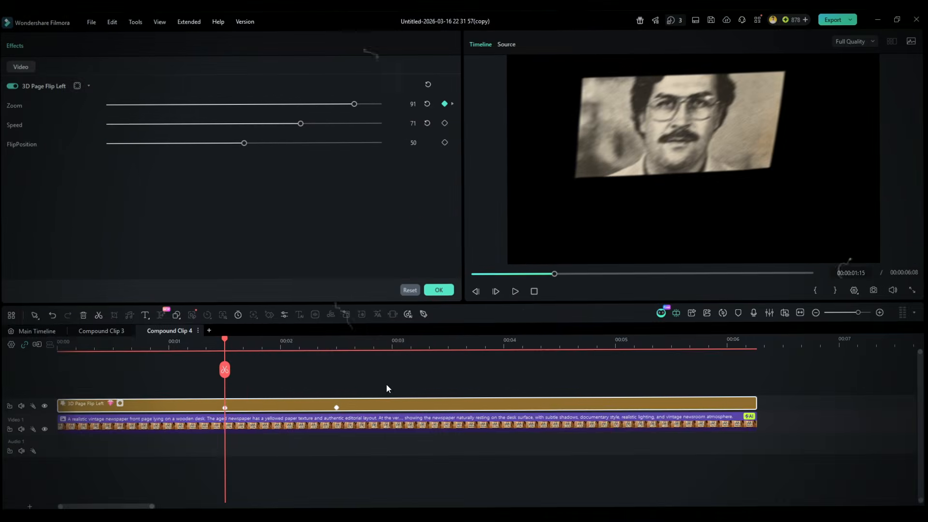
left_click(387, 388)
key("space")
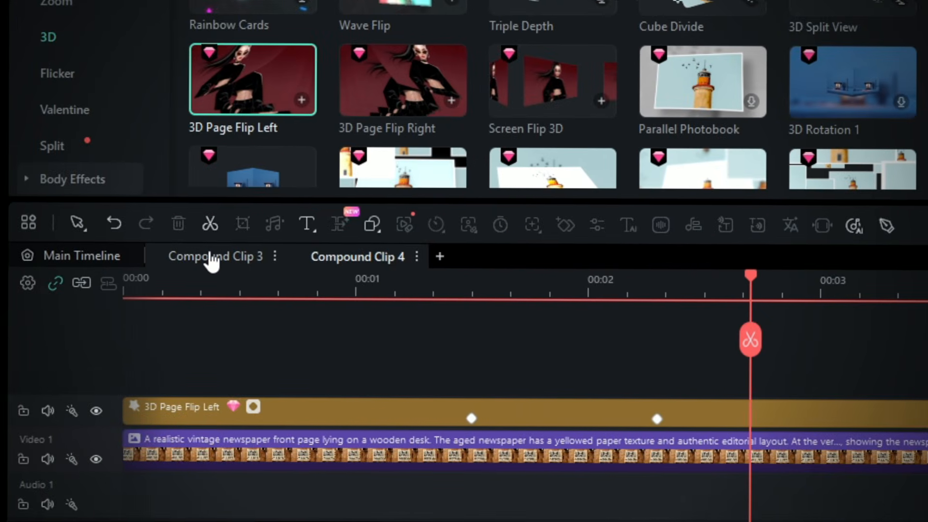
In Compound Clip 3, hide the Video 2 track and erase the portrait photo from the newspaper on Video 1 with the AI object remover.
left_click(211, 262)
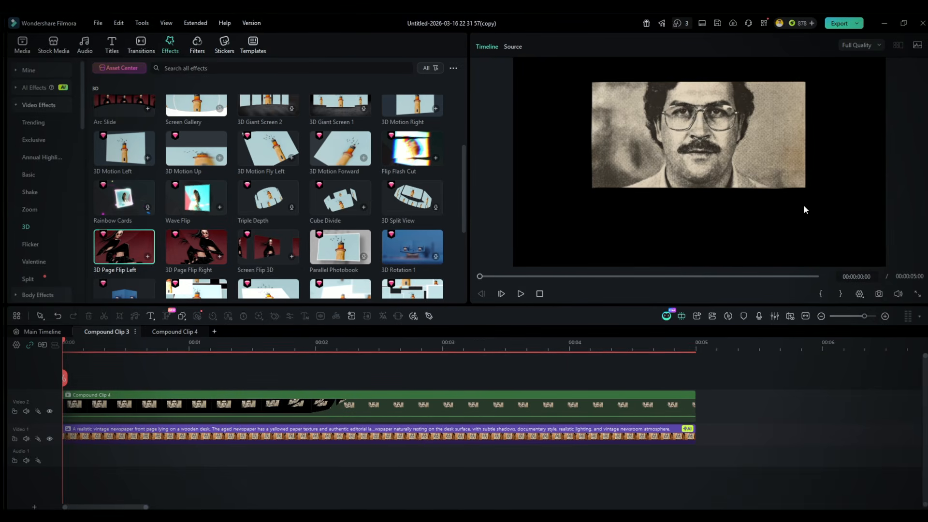
left_click(49, 413)
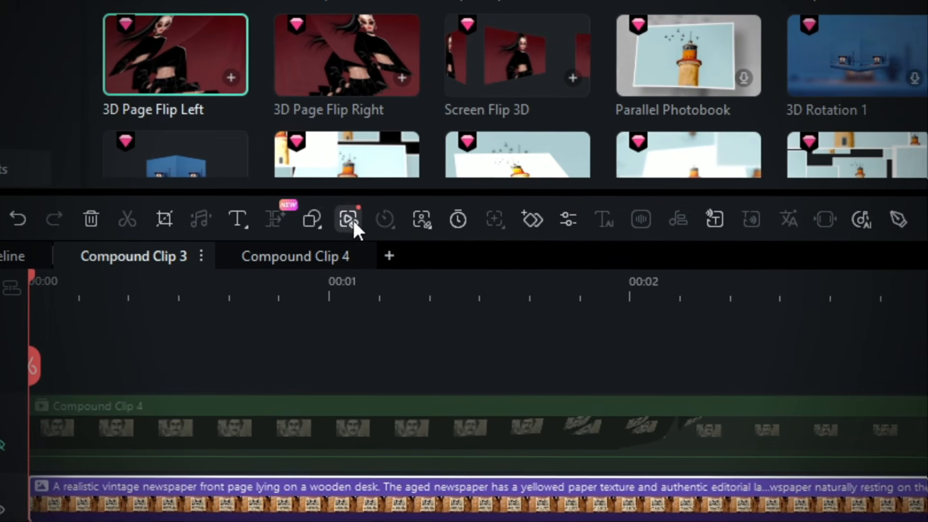
left_click(226, 291)
left_click(78, 260)
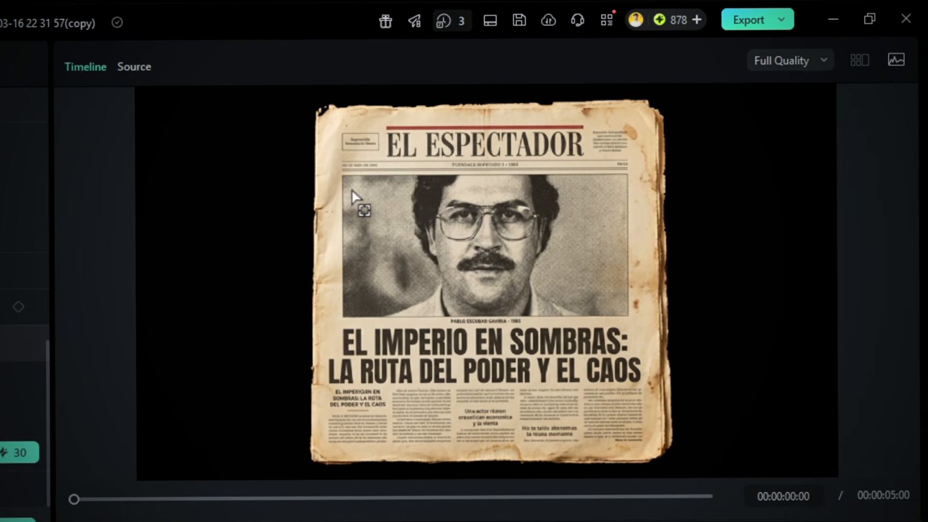
left_click_drag(338, 172, 622, 315)
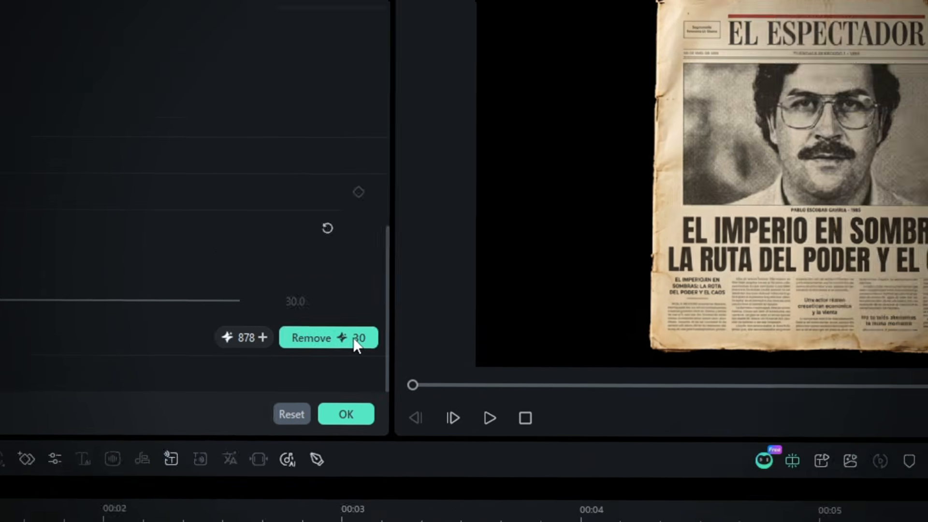
left_click(485, 317)
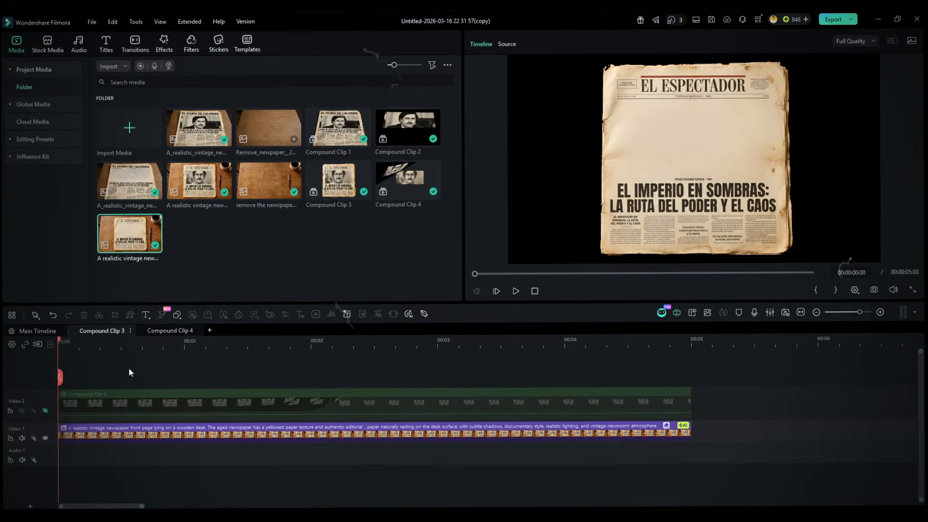
Unhide the Video 2 track, key out the black background of Compound Clip 4 with Chroma Key, and lower the tolerance.
left_click(45, 411)
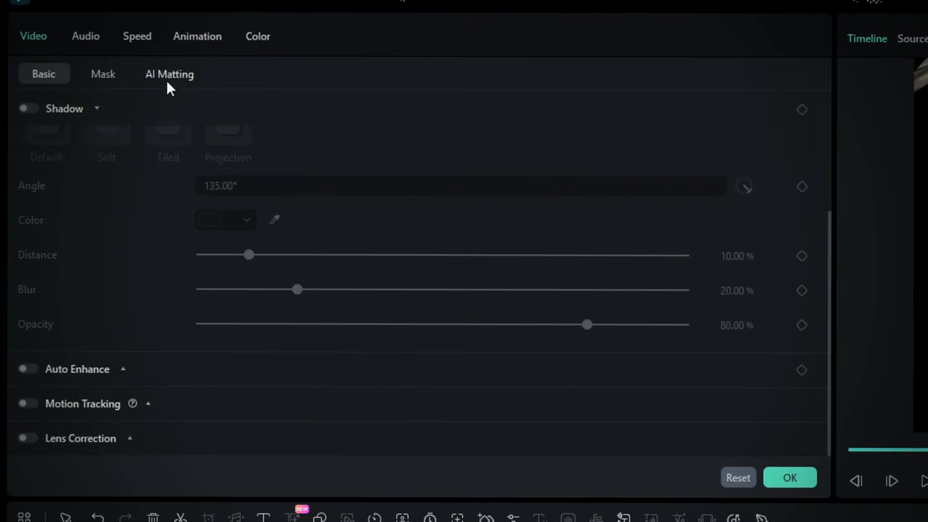
left_click(113, 68)
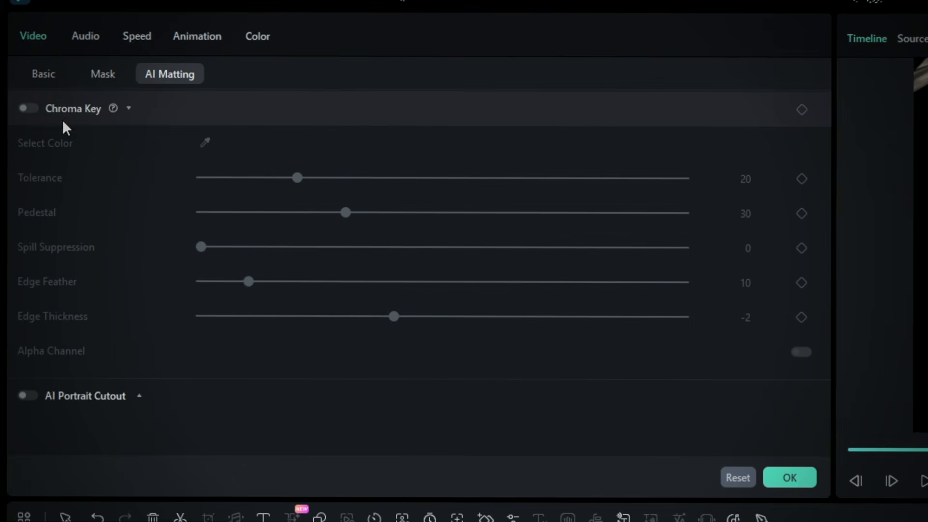
left_click(20, 92)
left_click(203, 144)
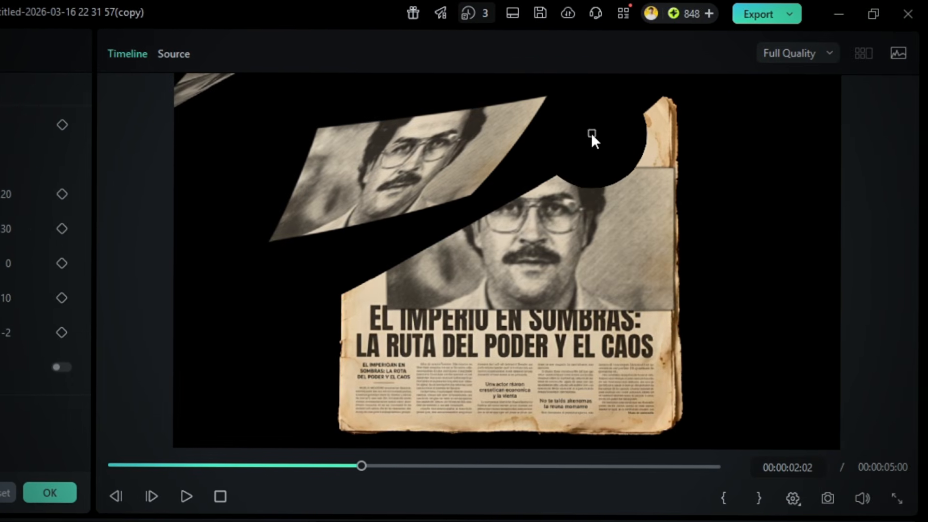
left_click(721, 129)
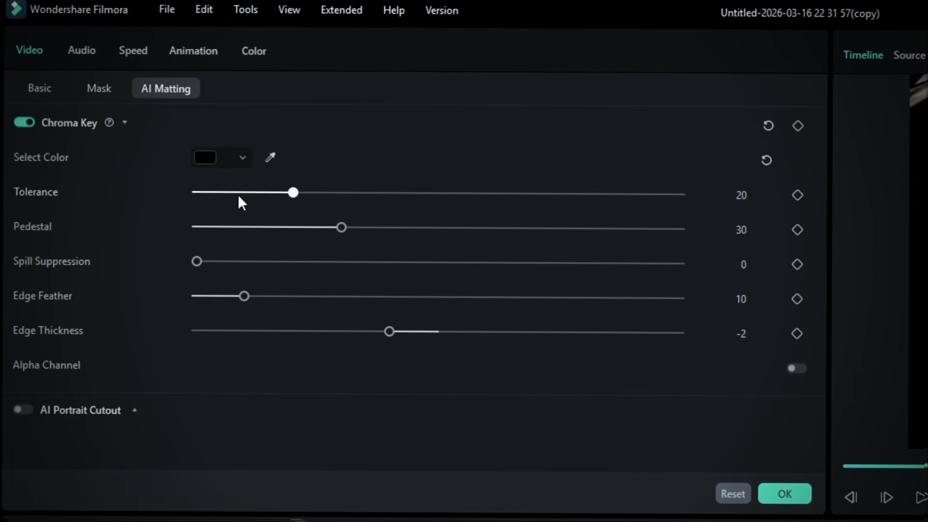
left_click_drag(240, 201, 5, 199)
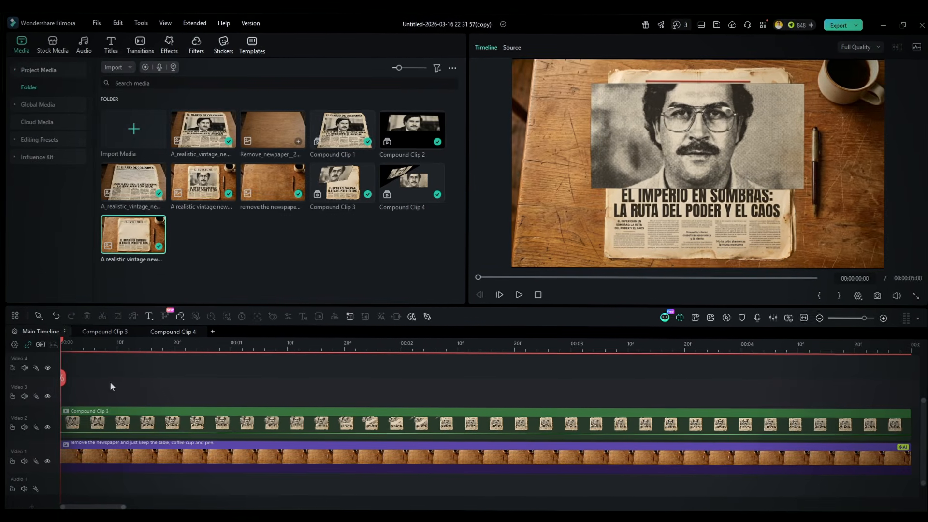
Split Compound Clip 3 at 00:00:01:09 on the main timeline, delete the part before the cut, and play back the result.
left_click_drag(63, 378, 278, 390)
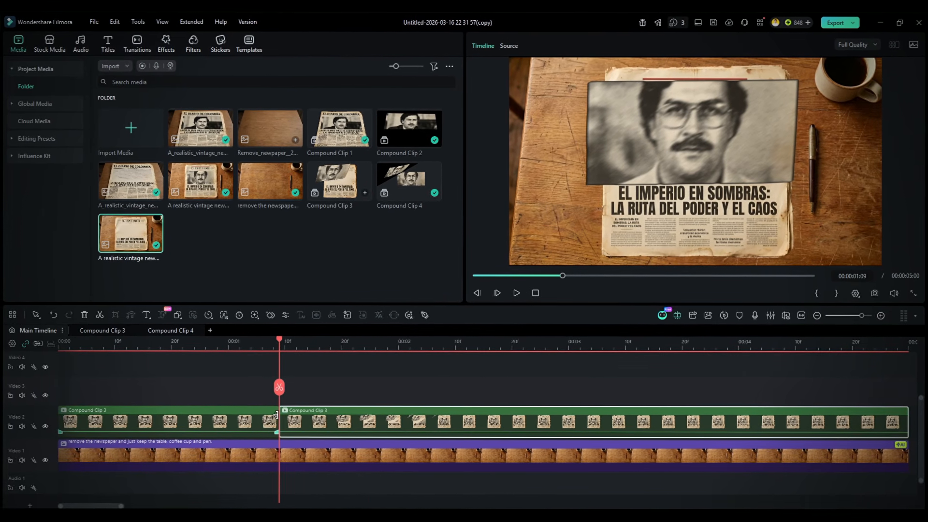
left_click(226, 418)
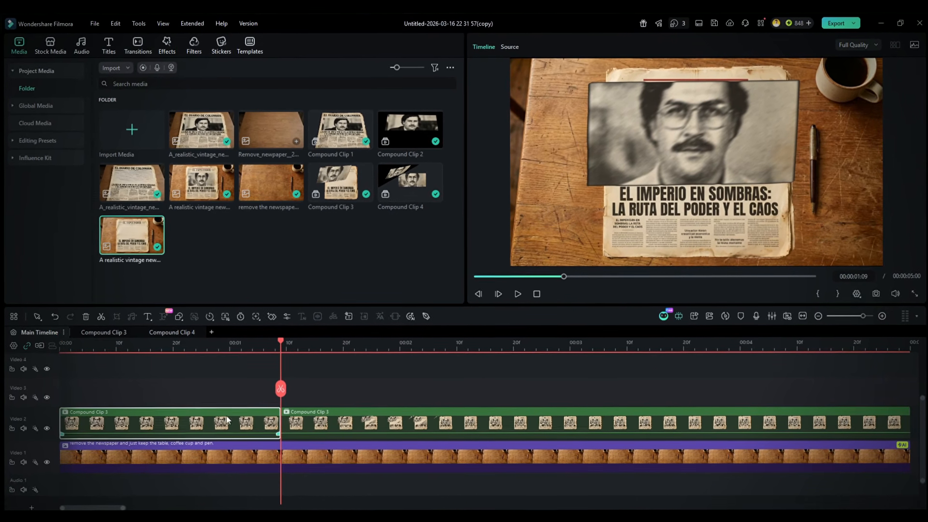
key("Delete")
key("space")
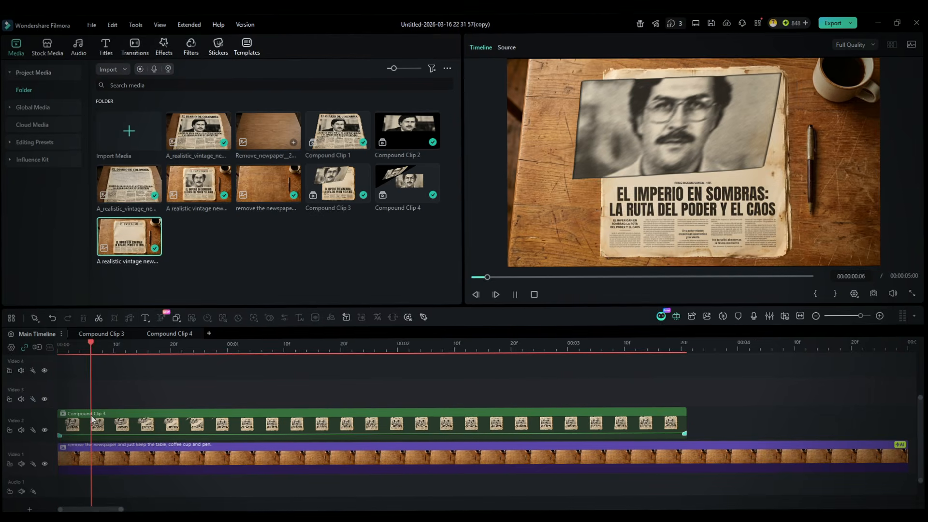
Give the newspaper clip inside Compound Clip 3 a black shadow with 7% distance and 6% blur, and return to the main timeline.
double_click(94, 419)
left_click(21, 84)
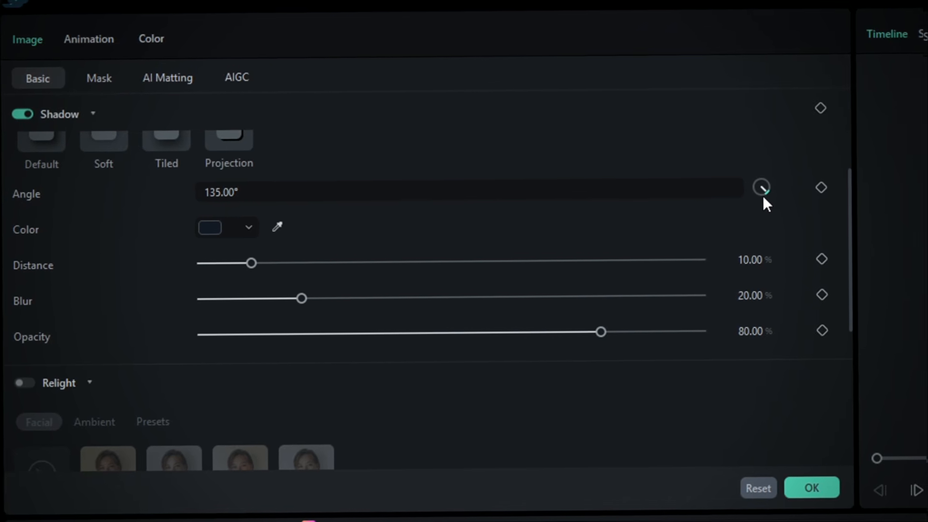
left_click(220, 230)
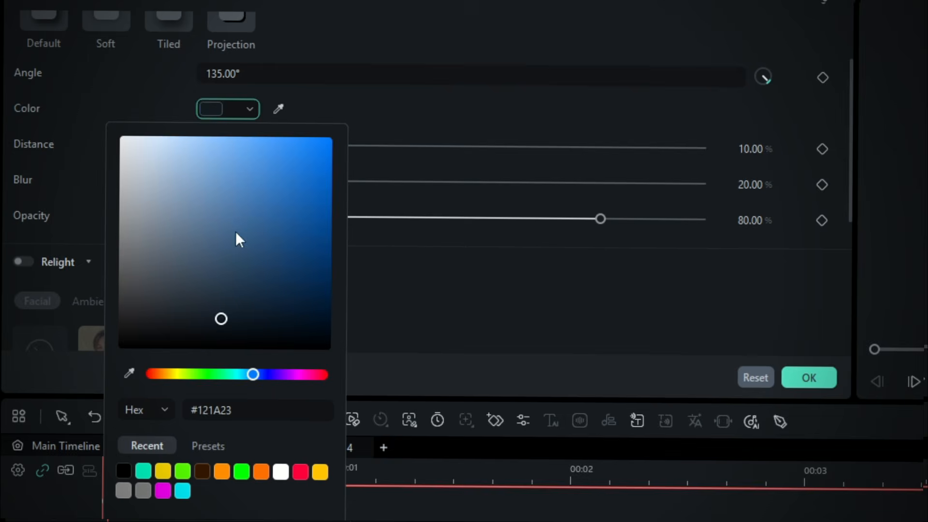
left_click(476, 334)
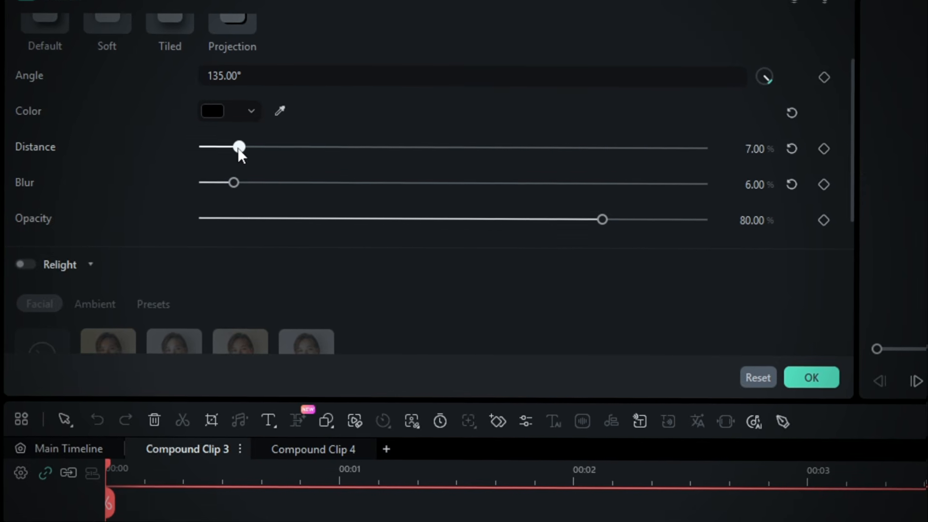
left_click(68, 447)
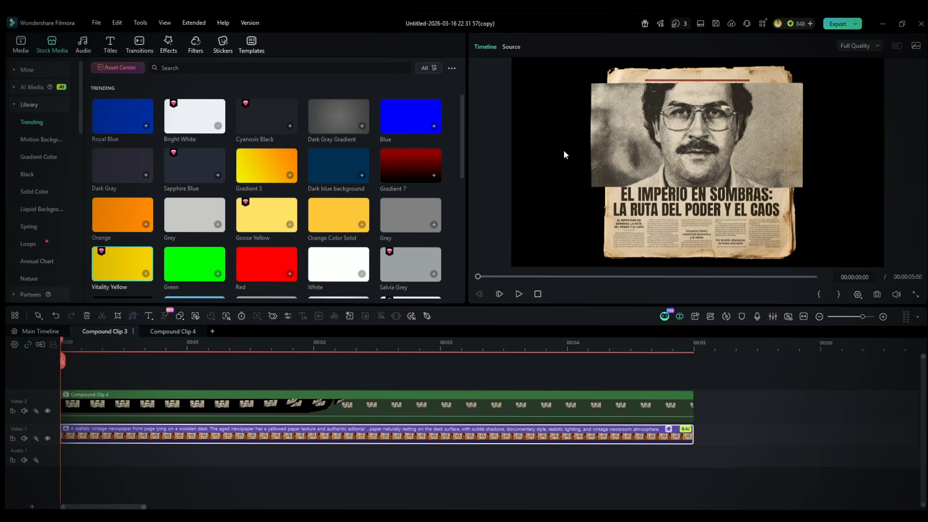
Place the Vitality Yellow background on a new track above Compound Clip 4, scale it to 8.53%, and unlink its width and height.
left_click_drag(117, 265, 343, 339)
left_click(491, 283)
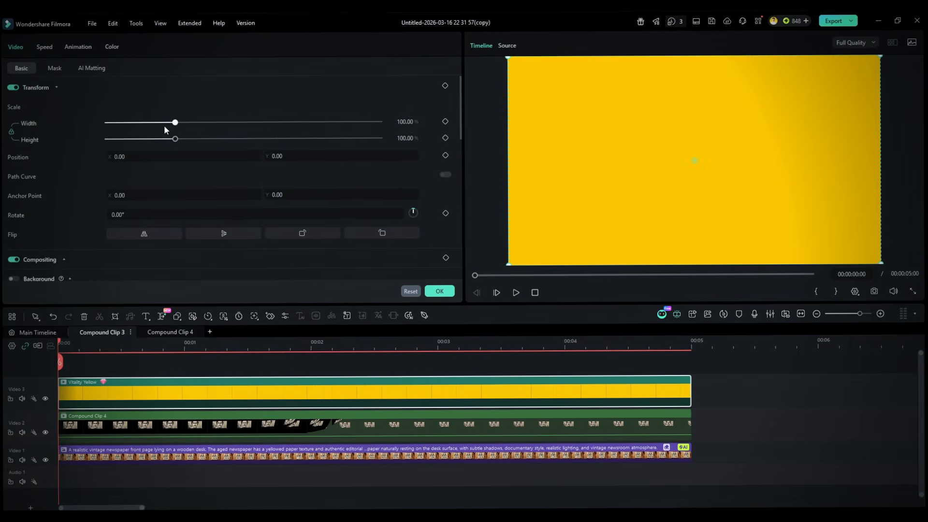
left_click_drag(176, 120, 115, 121)
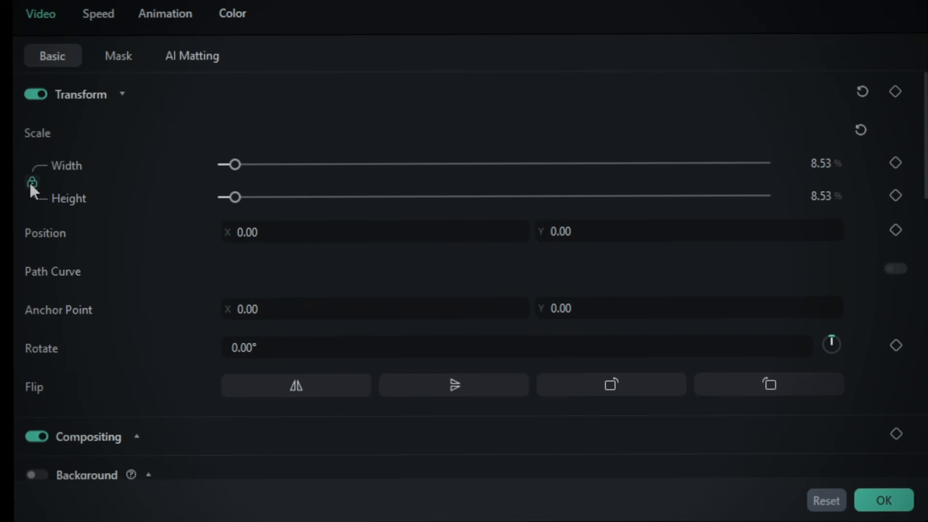
left_click(34, 180)
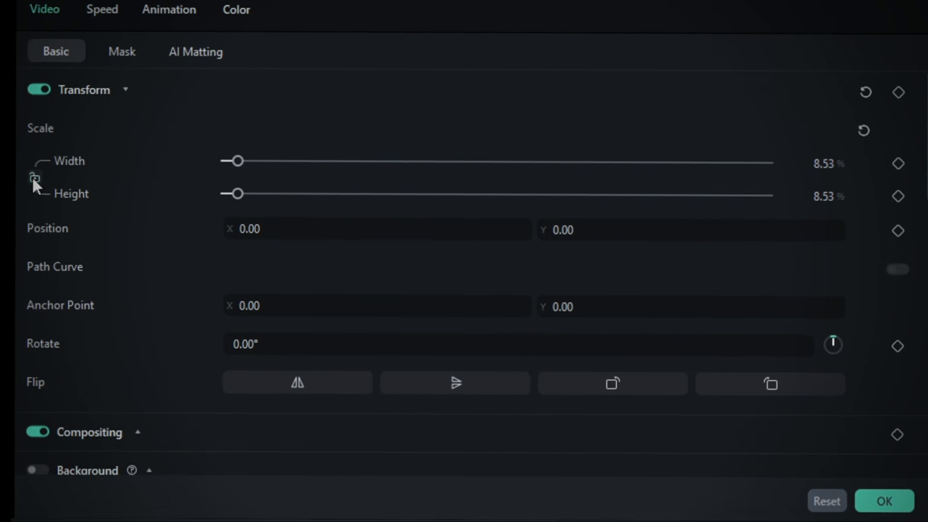
Fit the yellow bar over the "EL IMPERIO EN SOMBRAS:" headline, with its anchor on the left edge and a width of 43.14%.
left_click_drag(504, 251, 370, 306)
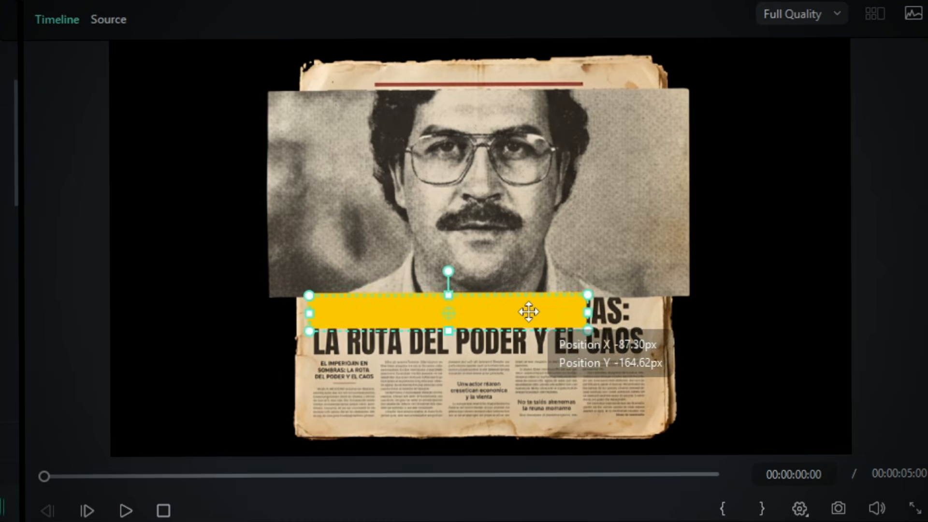
left_click_drag(529, 312, 529, 314)
scroll(534, 322, "up", 6)
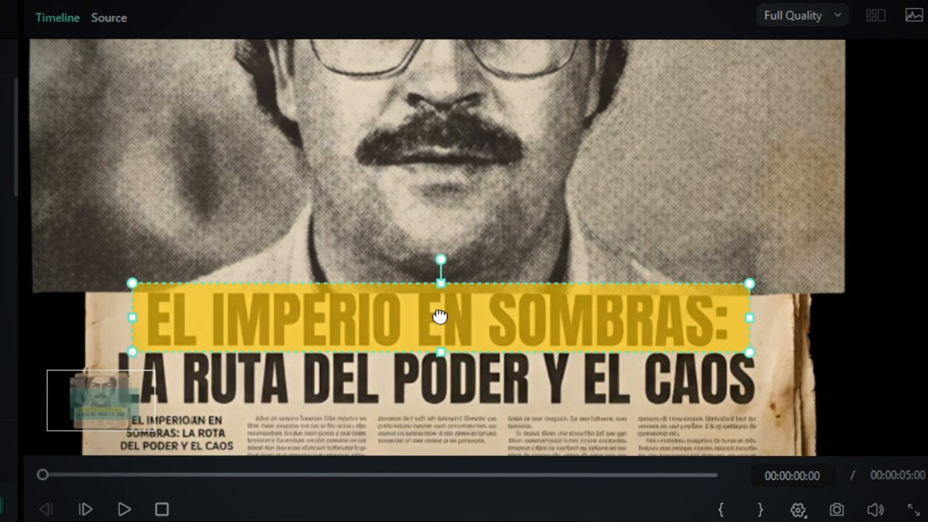
left_click_drag(440, 317, 130, 321)
left_click_drag(752, 320, 280, 319)
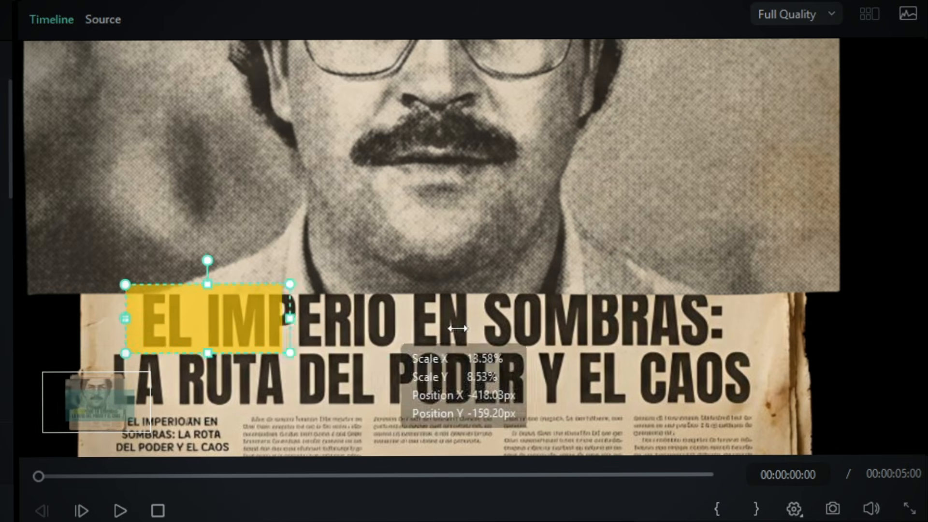
left_click_drag(457, 328, 804, 319)
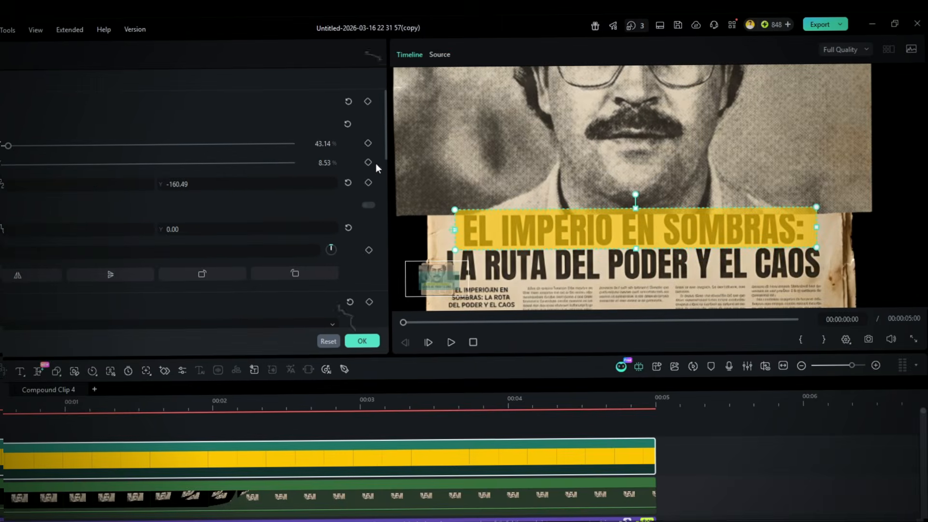
Keyframe the yellow bar's width to grow from the headline's left edge to 43.14%, check the animation, and change its blend mode.
left_click(387, 197)
left_click(269, 408)
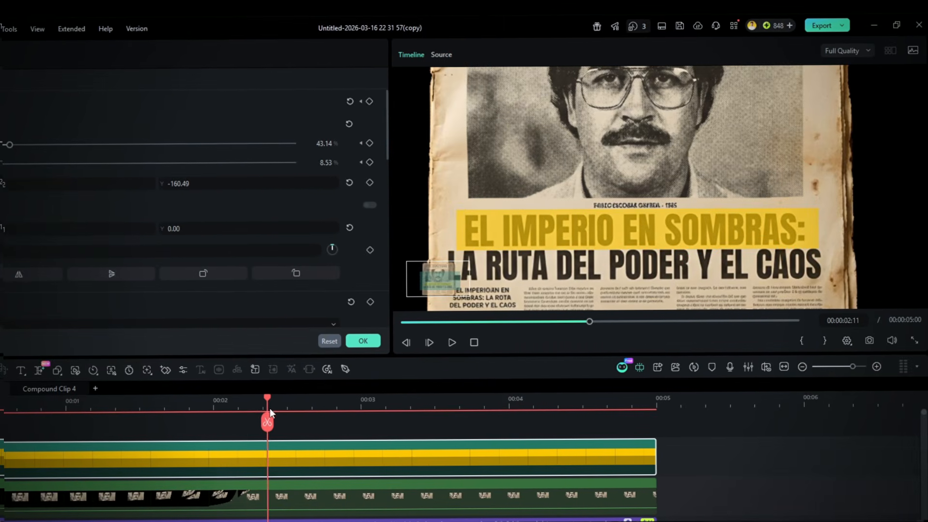
left_click(359, 143)
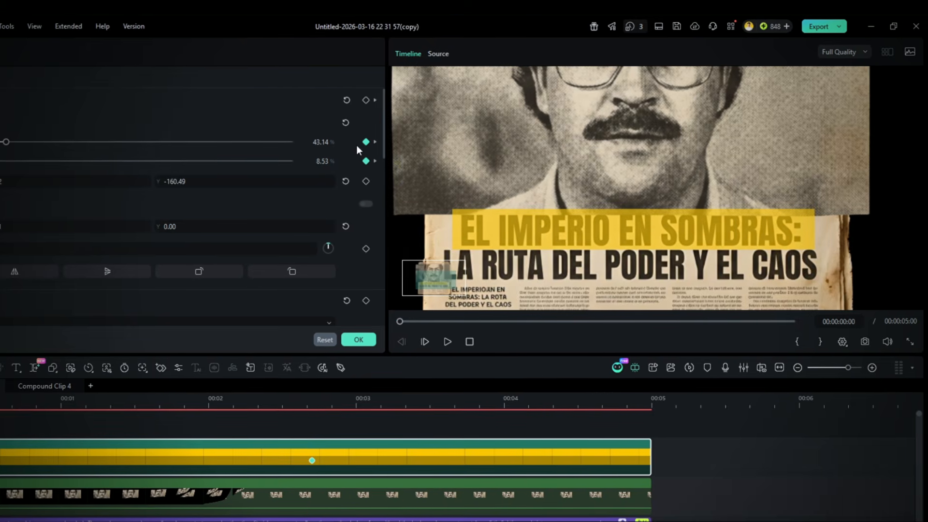
key("space")
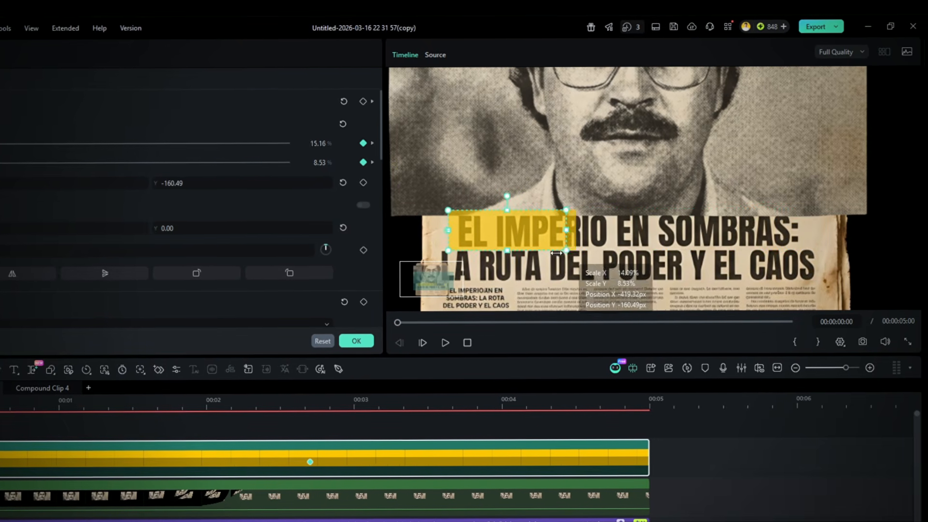
left_click(517, 420)
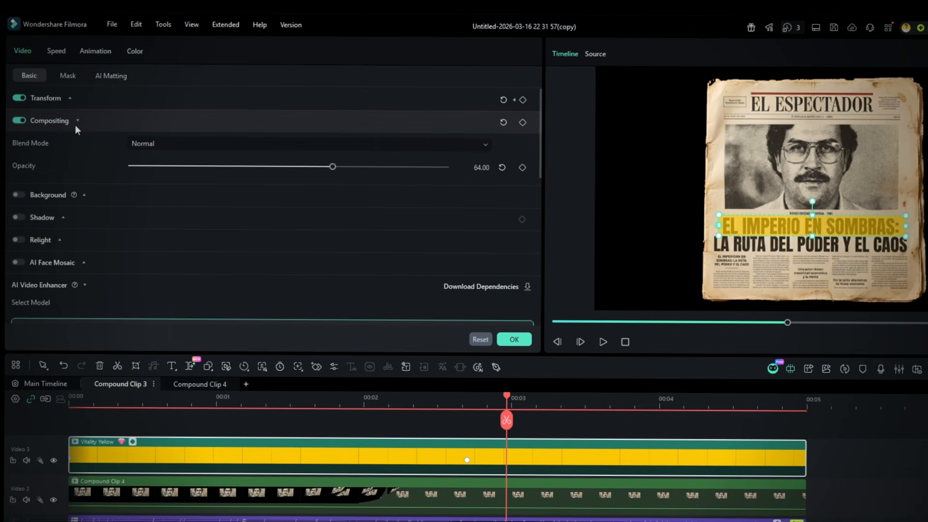
left_click(223, 146)
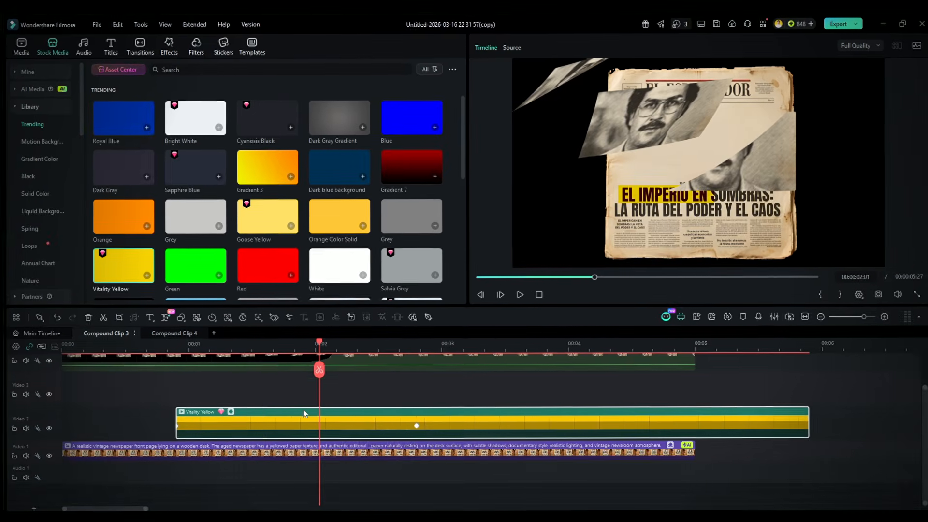
Apply Ease out to both width keyframes of the Vitality Yellow clip and play back the highlight animation.
left_click(231, 410)
scroll(271, 402, "down", 1)
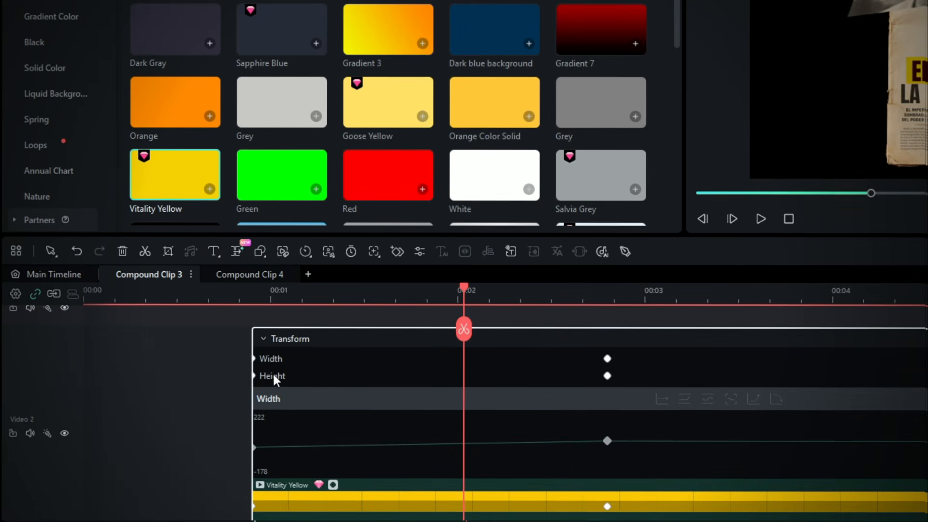
left_click(271, 375)
left_click(271, 362)
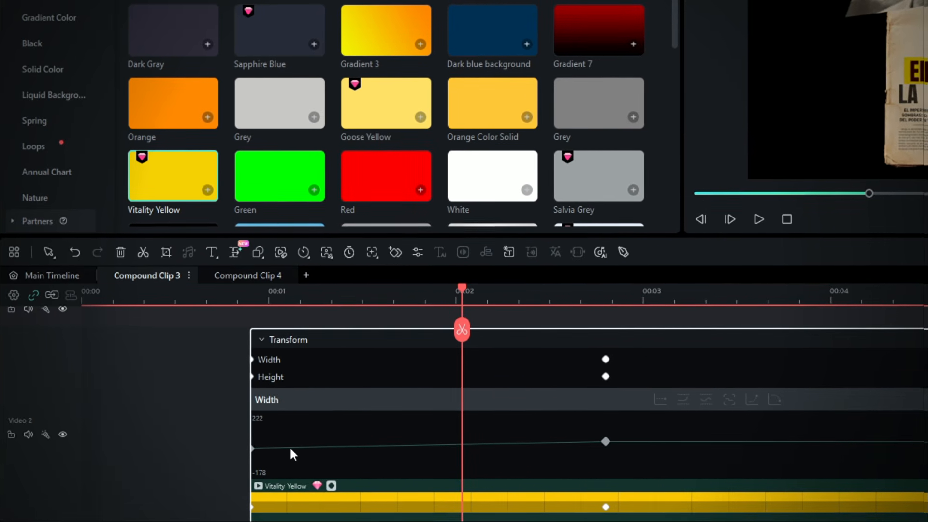
left_click_drag(659, 425, 203, 457)
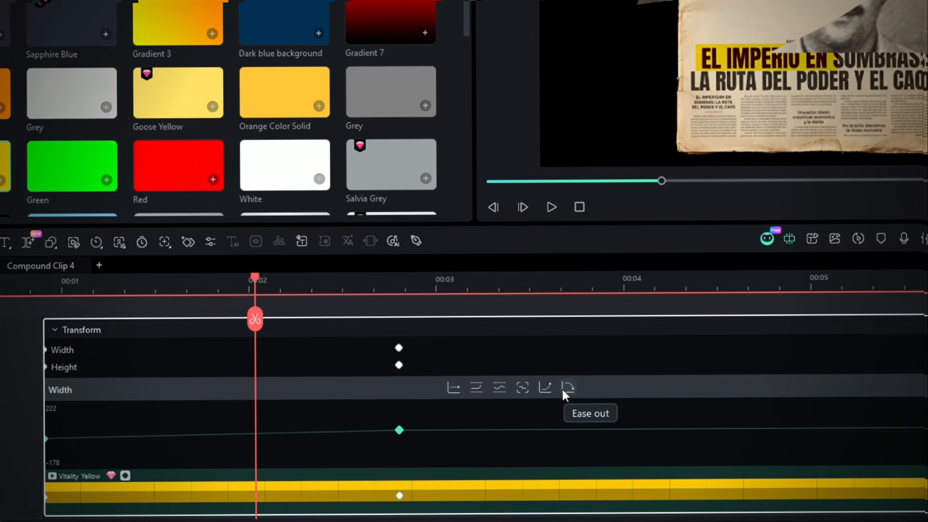
left_click(562, 388)
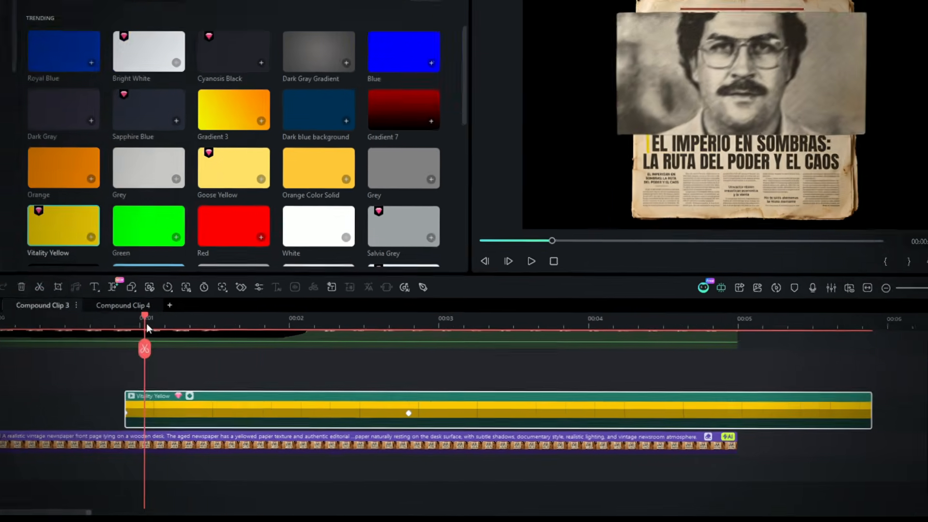
key("space")
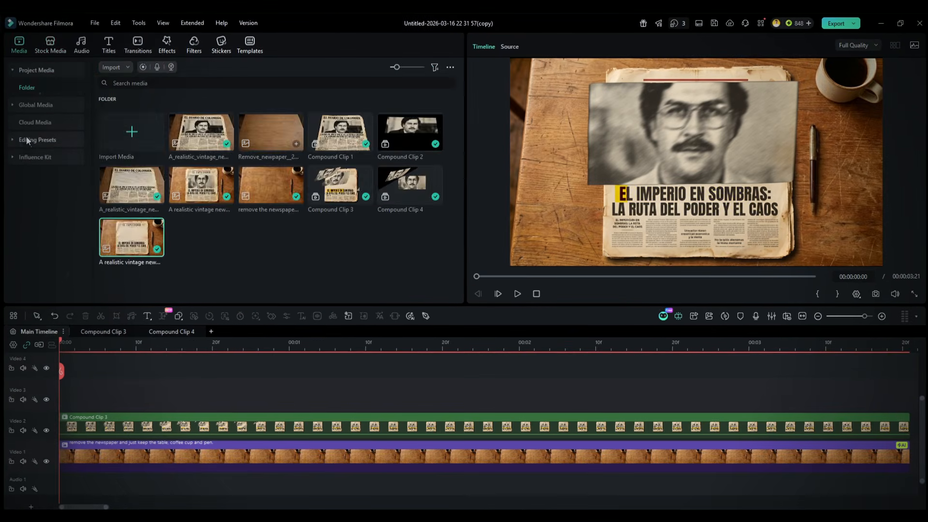
Add an adjustment layer above Compound Clip 3 on the main timeline and search the effects for "dispersion".
left_click(26, 137)
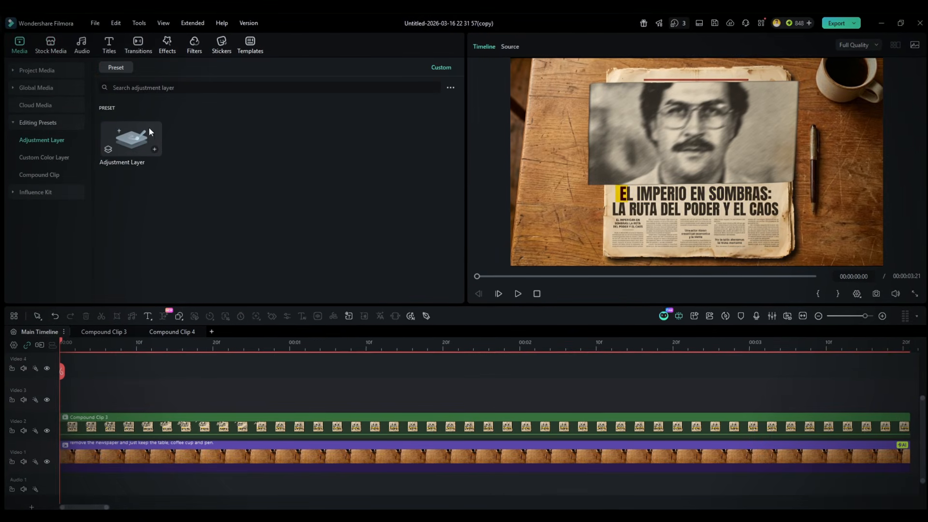
left_click_drag(149, 127, 637, 451)
left_click(168, 42)
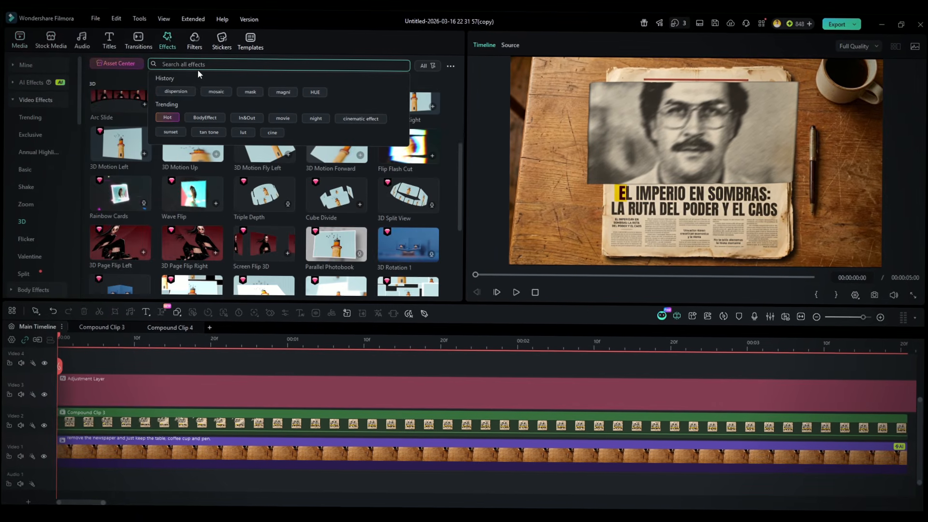
left_click(197, 68)
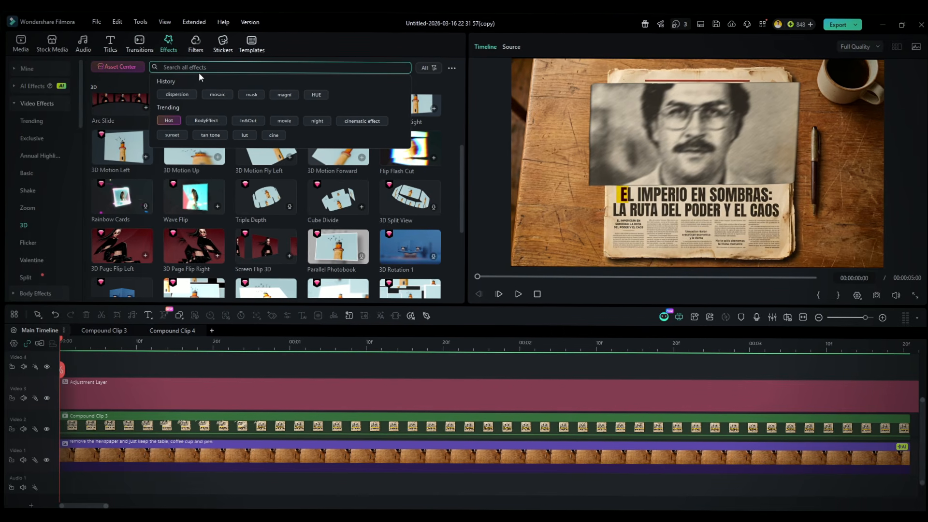
type("desipe")
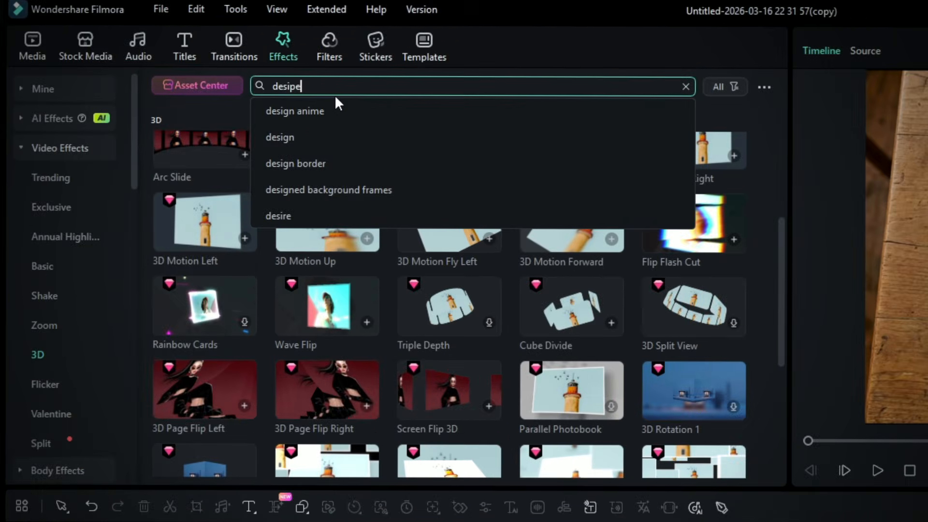
key("BackSpace")
key("BackSpace")
key("BackSpace")
key("BackSpace")
key("BackSpace")
type("ispersion")
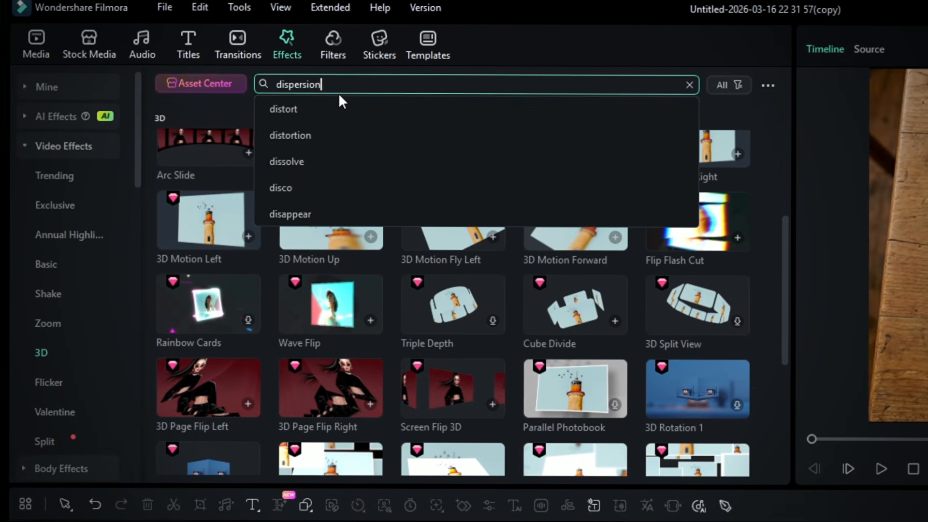
key("Return")
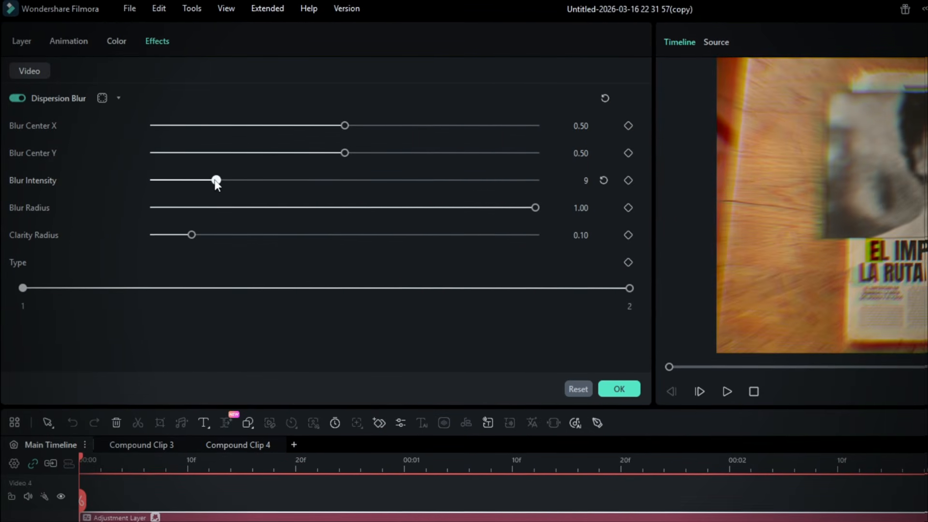
Set the adjustment layer's Dispersion Blur to a blur intensity of 3 and a clarity radius of 0.20.
left_click_drag(186, 187, 167, 183)
left_click(170, 234)
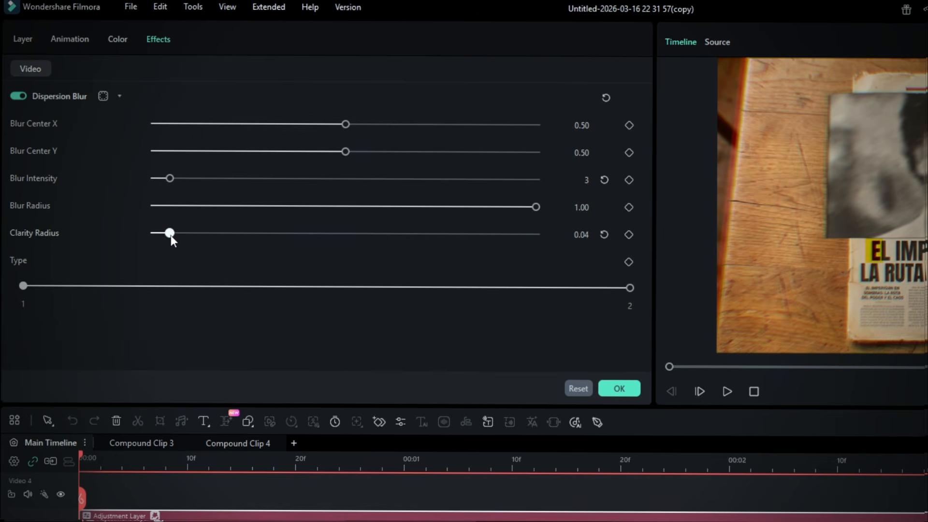
left_click_drag(151, 239, 223, 254)
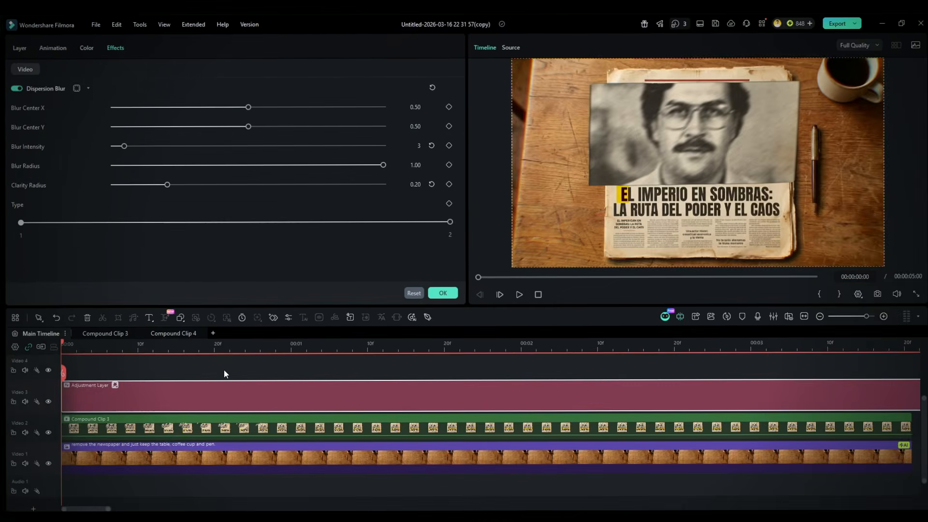
Apply the BCC ND Gradient effect from the Boris FX Grads and Tints category to the adjustment layer.
left_click(313, 501)
left_click(59, 227)
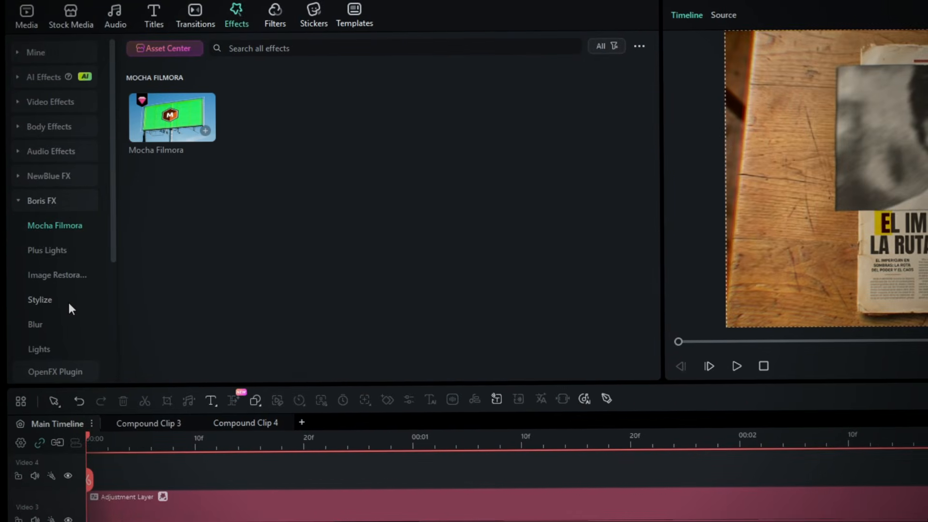
scroll(68, 301, "down", 3)
left_click(65, 320)
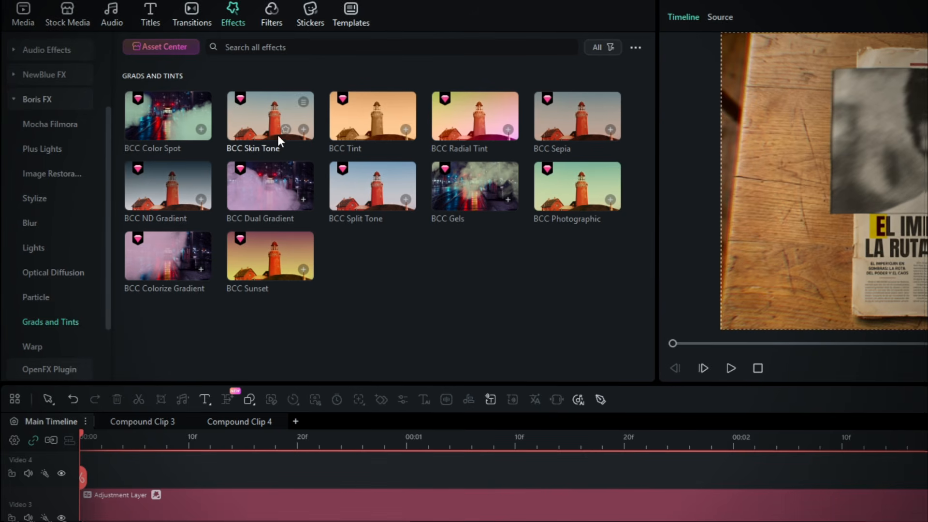
left_click_drag(170, 189, 374, 509)
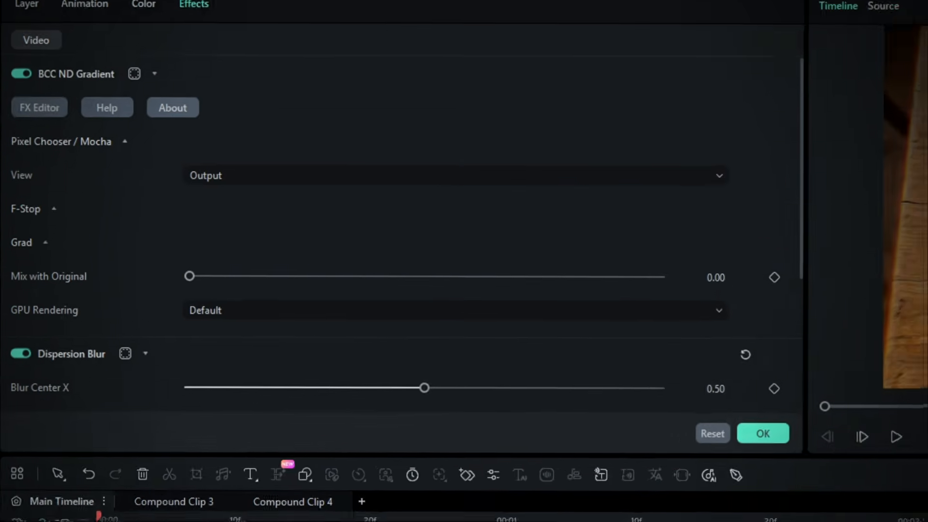
In the FX Editor, tilt the ND1.2 gradient diagonally, shift its centre toward the upper left, and adjust its extent to darken that corner.
left_click(46, 108)
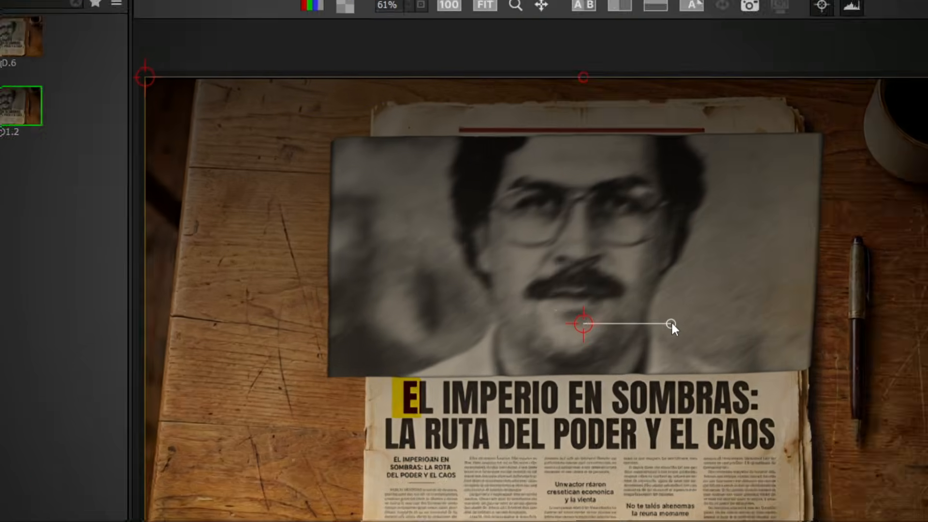
left_click_drag(671, 322, 499, 203)
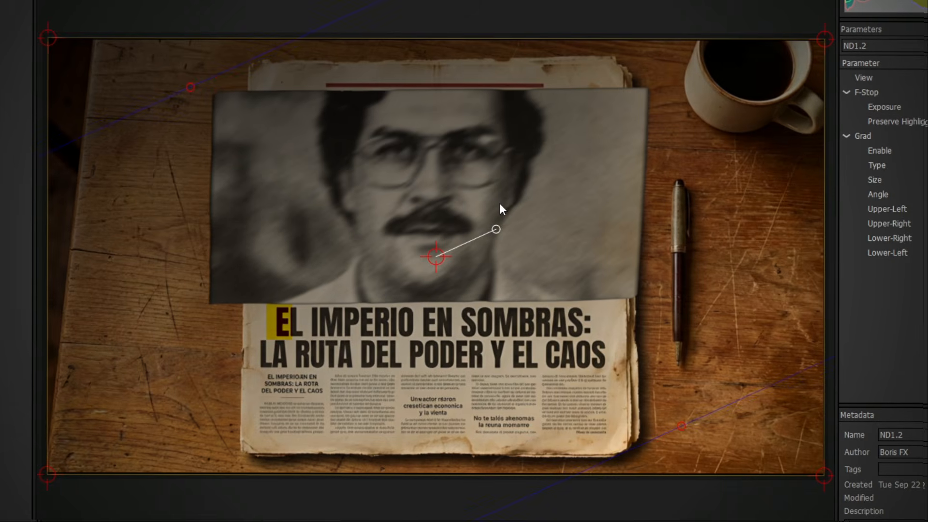
left_click_drag(436, 256, 375, 193)
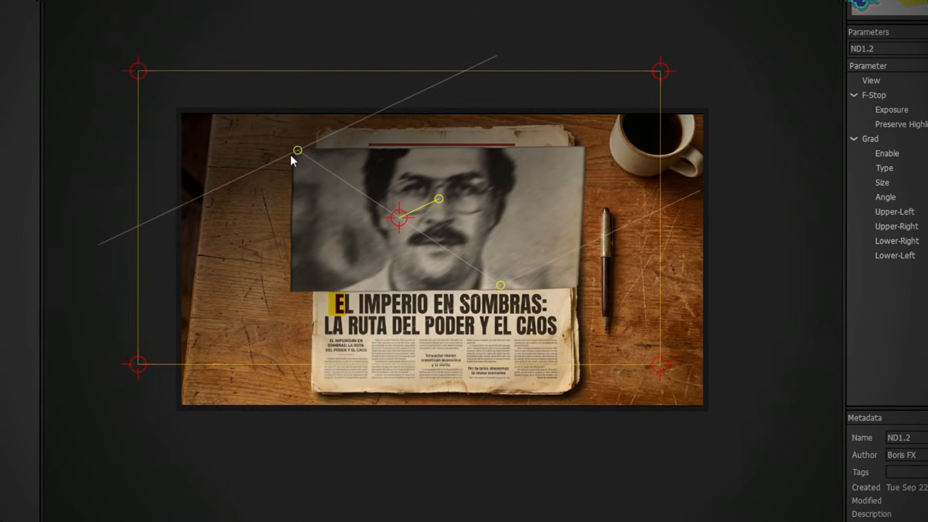
left_click_drag(291, 155, 328, 174)
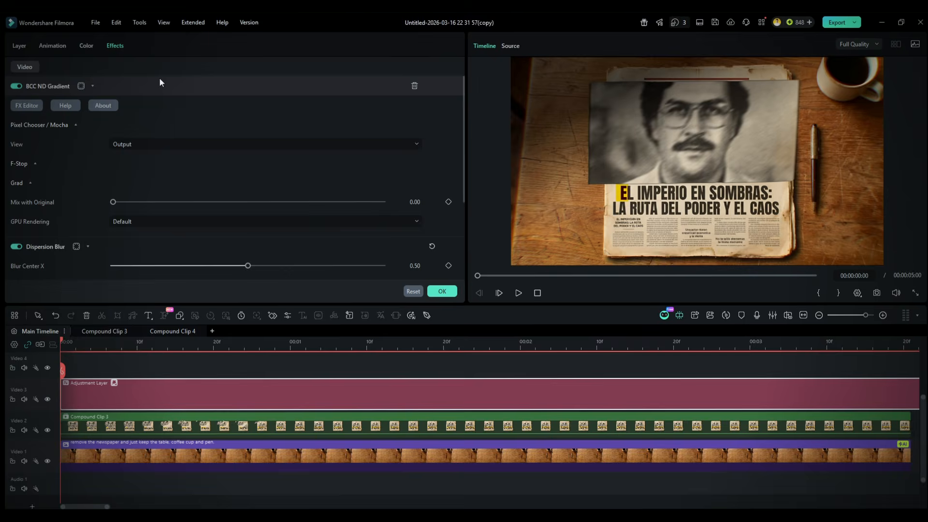
Add a second BCC ND Gradient effect to the adjustment layer and open it in the FX Editor.
left_click(161, 82)
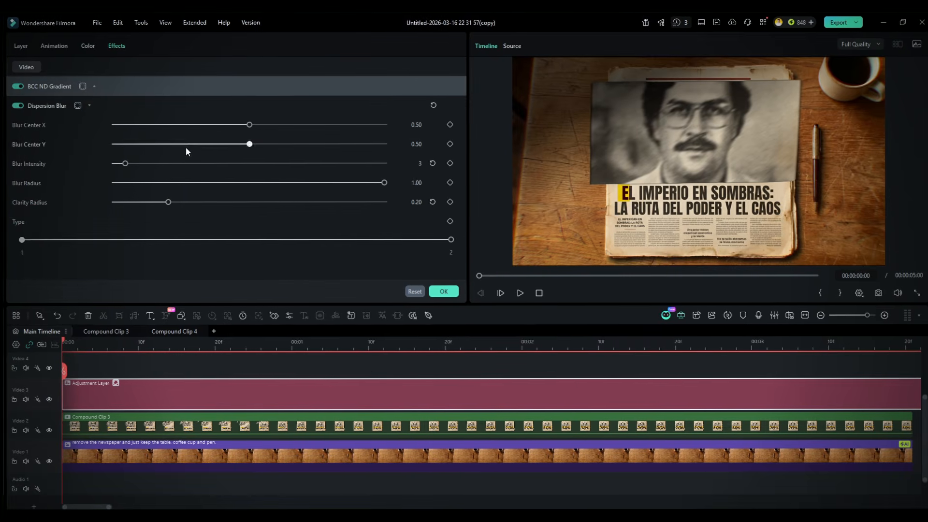
left_click(365, 370)
left_click_drag(172, 318, 168, 385)
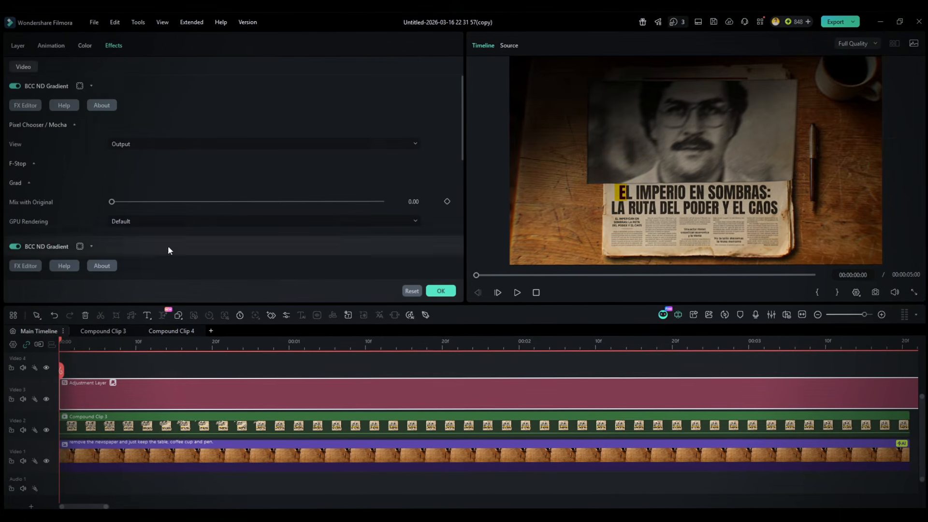
left_click(28, 106)
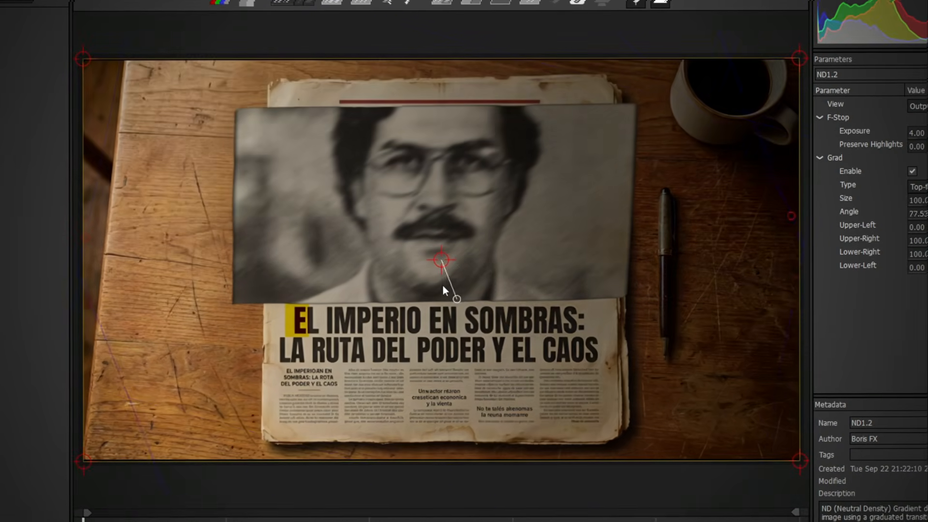
Angle the second ND1.2 gradient diagonally, narrow its extent, and shift its centre toward the right to darken the right side of the desk.
left_click_drag(442, 285, 424, 294)
left_click_drag(99, 201, 327, 287)
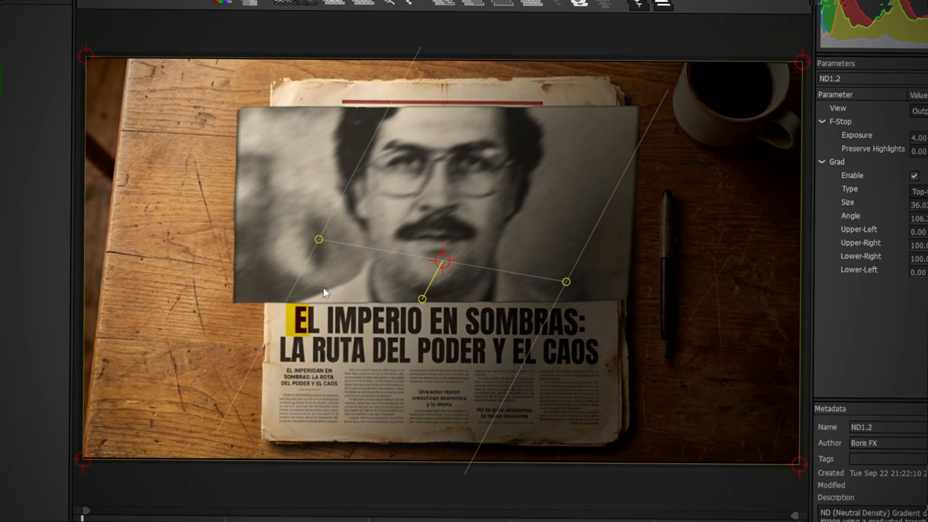
left_click_drag(419, 301, 399, 295)
left_click_drag(438, 261, 506, 277)
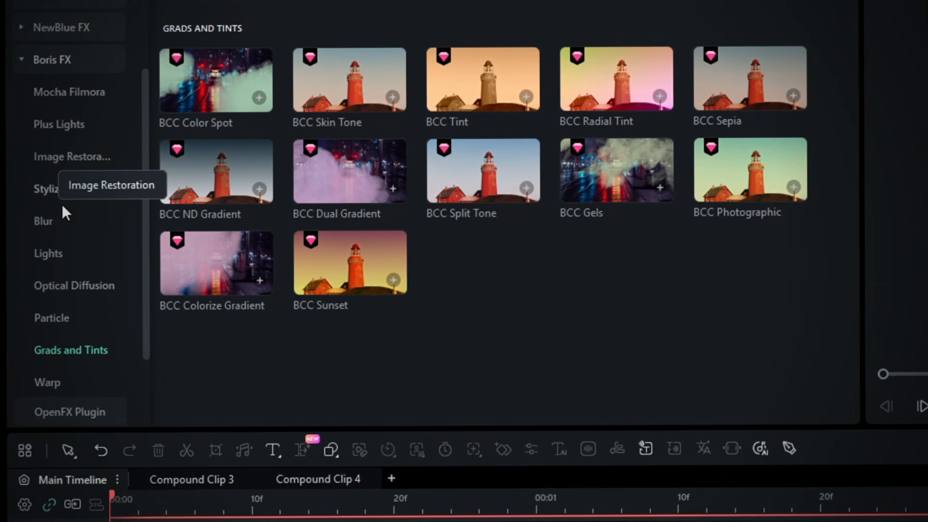
Apply BCC Plus ReLight from the Boris FX Plus Lights category to the adjustment layer and open it in the FX Editor.
left_click(59, 125)
left_click_drag(324, 100, 357, 304)
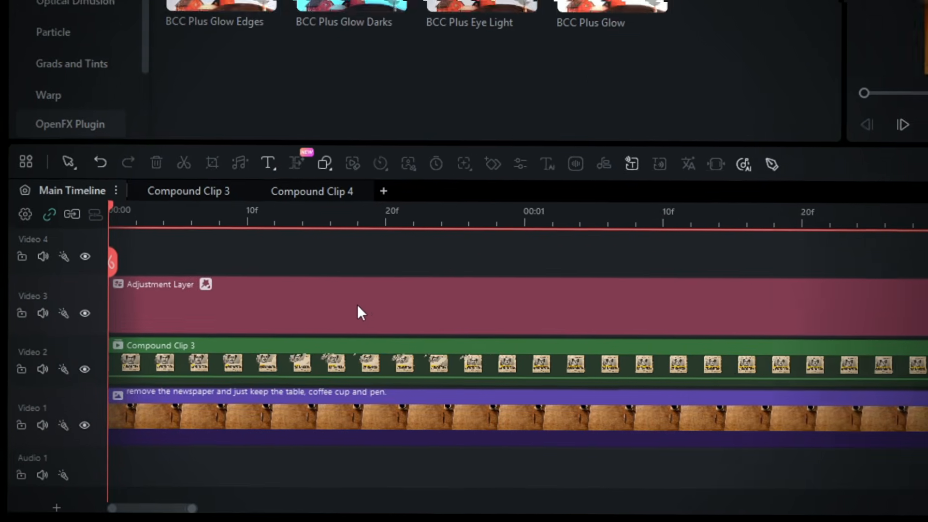
double_click(358, 304)
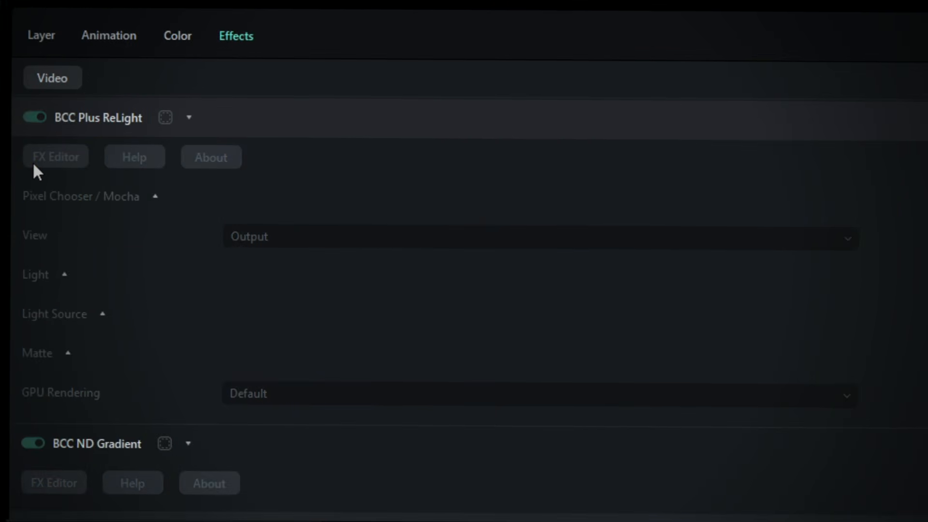
left_click(34, 164)
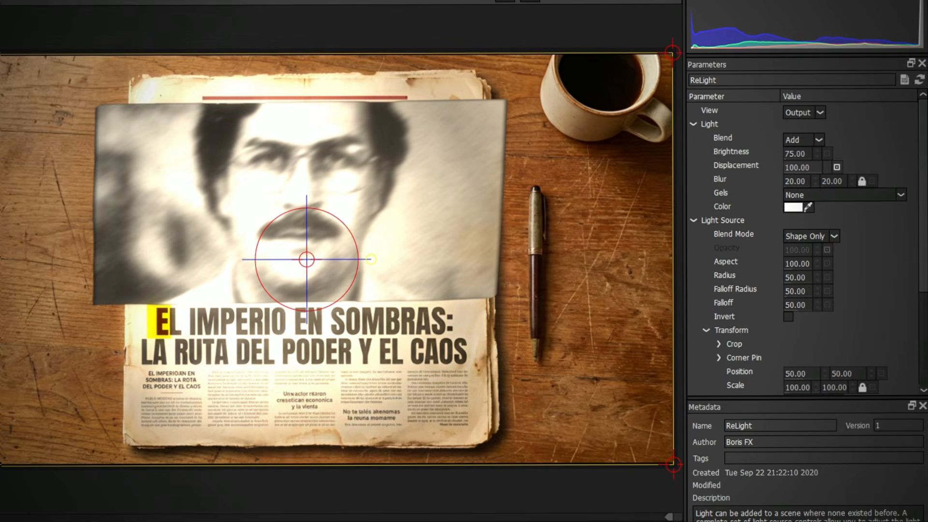
Shrink the ReLight source to a scale of 65.61 and stretch its corners into a diagonal beam from upper right to lower left.
left_click_drag(672, 54, 661, 82)
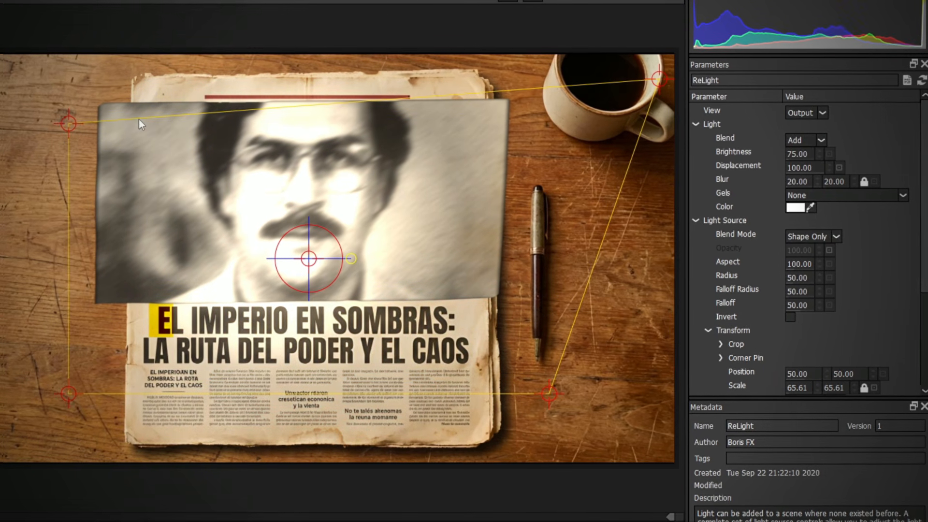
left_click_drag(95, 117, 429, 6)
scroll(52, 383, "down", 3)
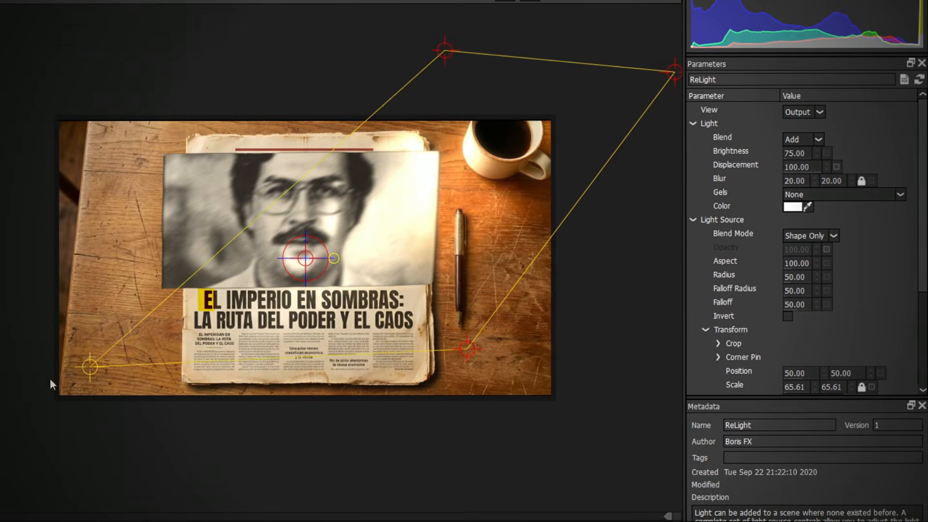
Set the ReLight brightness to 26, blur to 32, radius to 69, falloff radius to 53, and falloff to 30.
left_click_drag(786, 156, 753, 162)
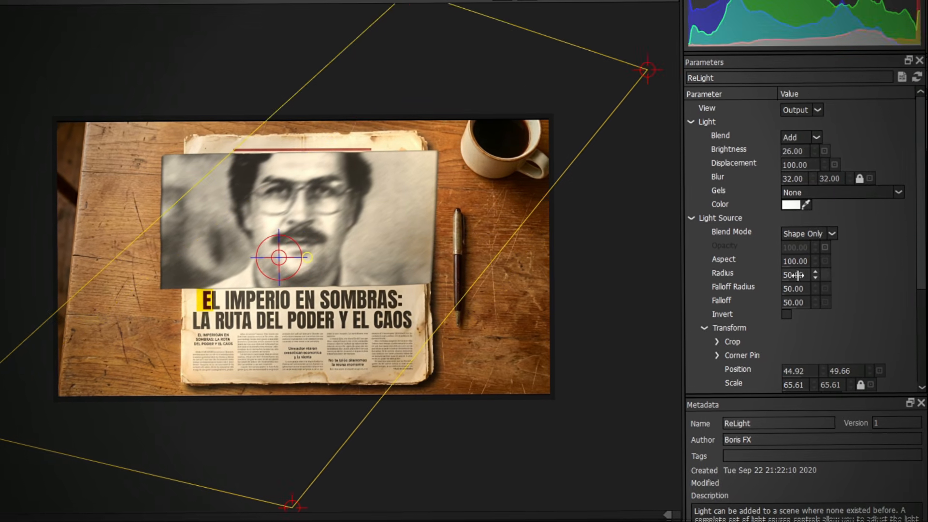
left_click_drag(806, 280, 791, 302)
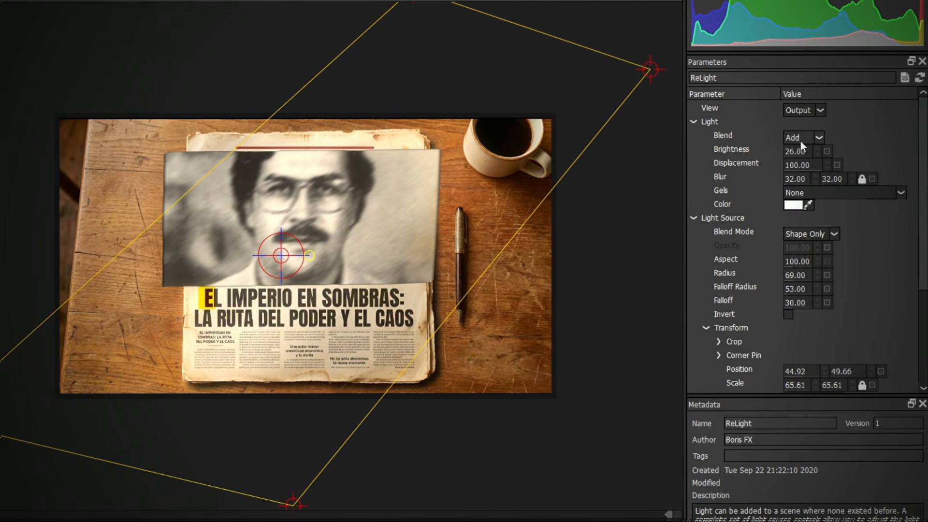
Try the Screen blend mode for the ReLight effect with the brightness at 53.
left_click(801, 141)
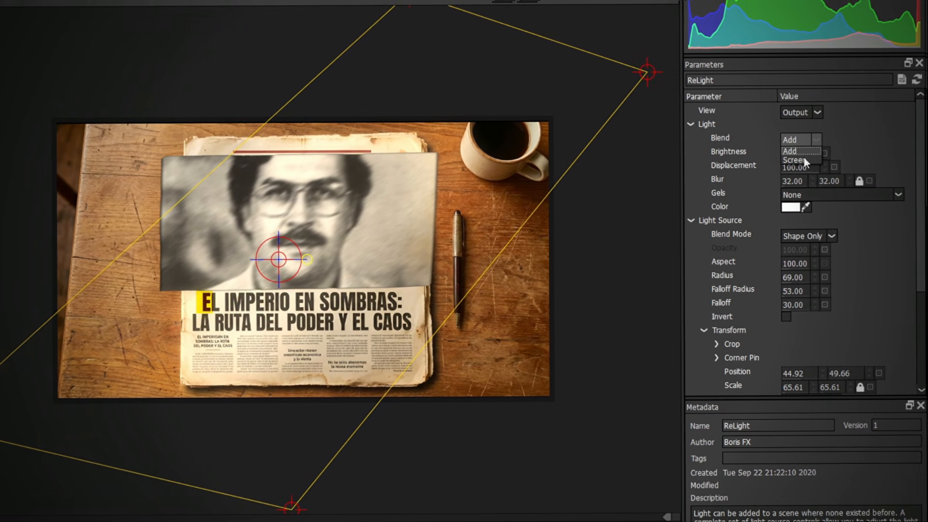
left_click(806, 159)
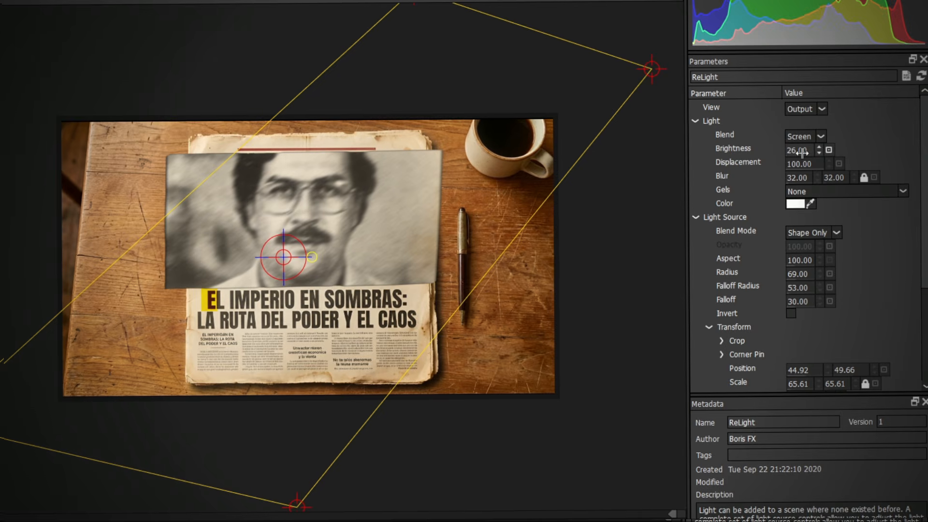
left_click_drag(802, 153, 818, 155)
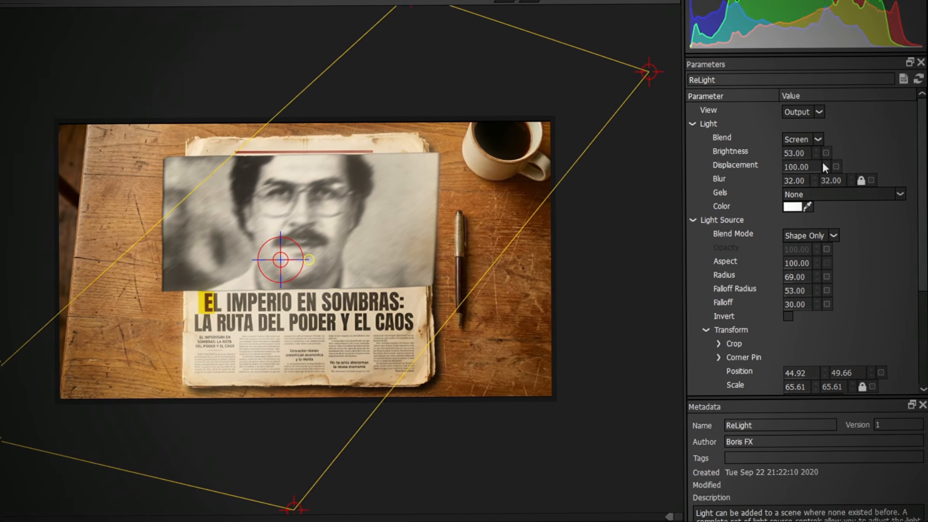
Set the ReLight blend to Add with a brightness of 28, apply the effect, and play the timeline preview.
left_click(796, 150)
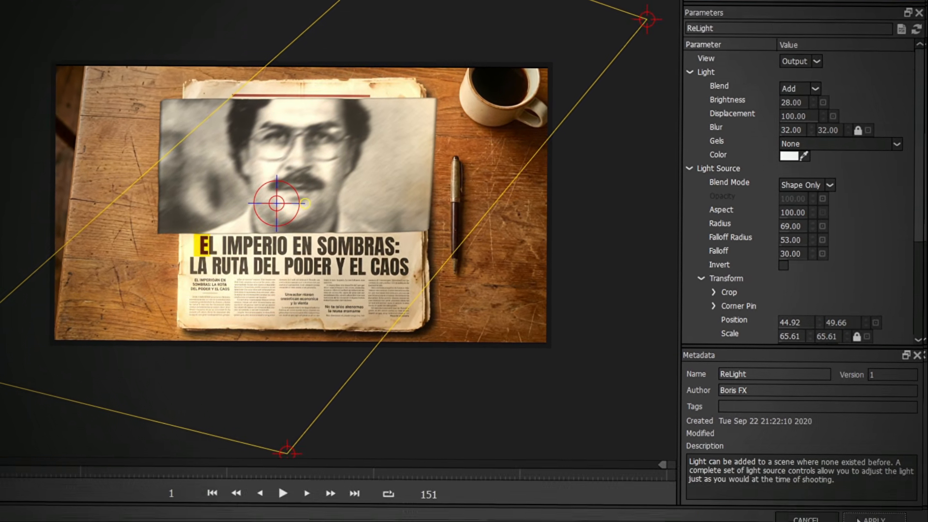
left_click(870, 508)
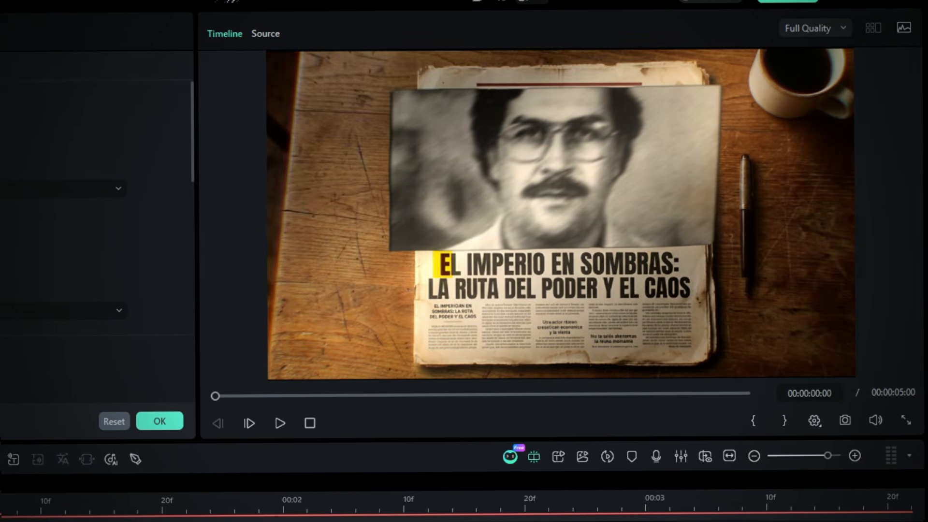
key("space")
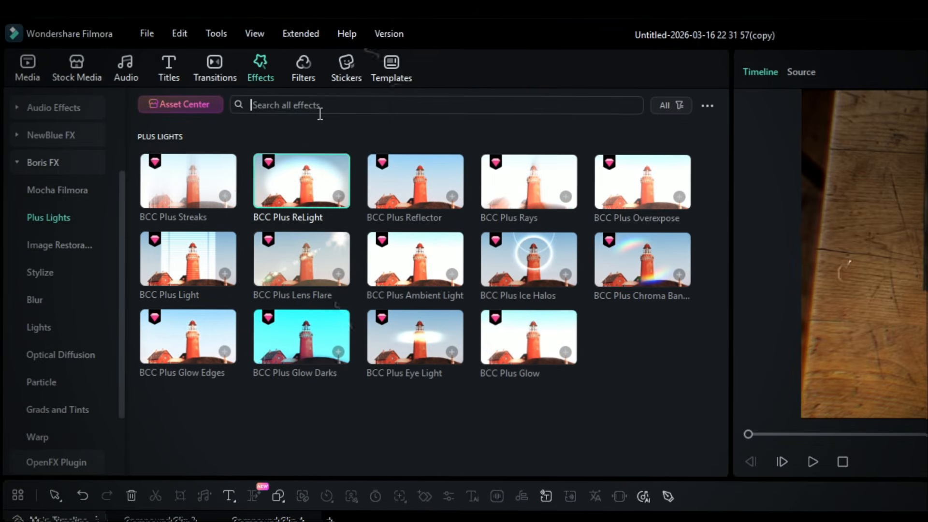
Search the effects for "particles" and "bokeh", and apply Glitter Overlay 10 to the adjustment layer.
left_click(320, 113)
type("particles")
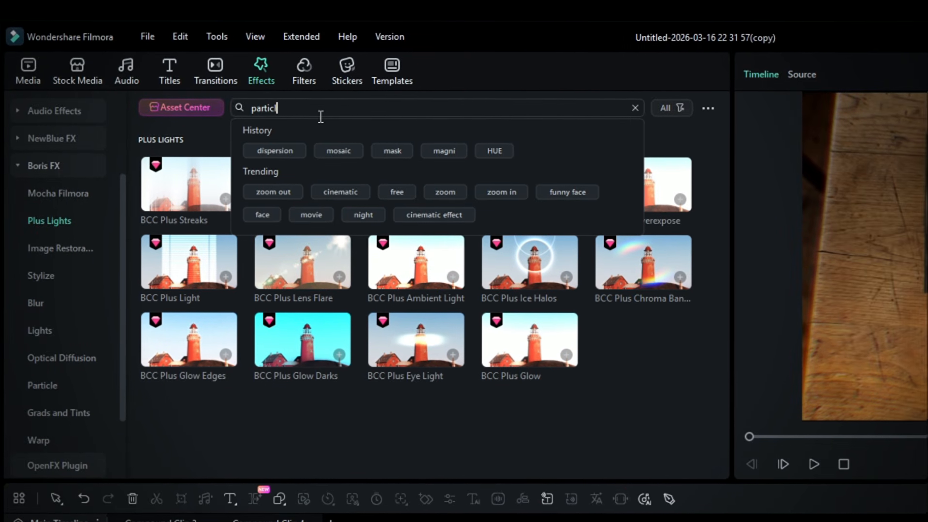
key("Return")
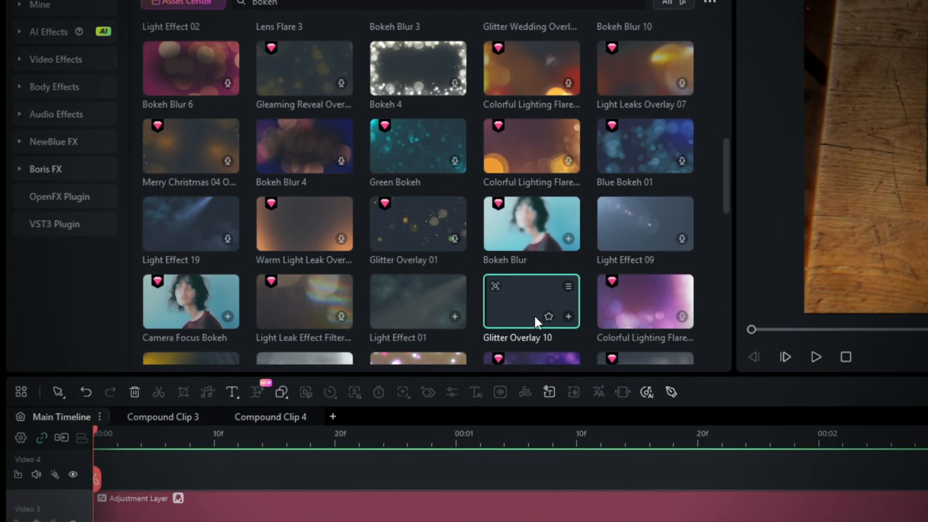
left_click_drag(534, 315, 470, 384)
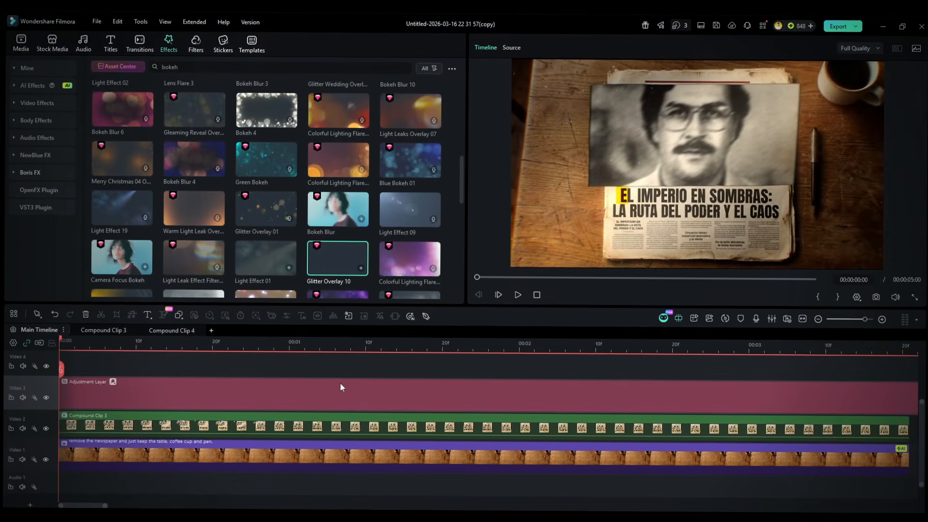
Search the effects for "flash" and apply Flash Lamp to the adjustment layer.
left_click(249, 66)
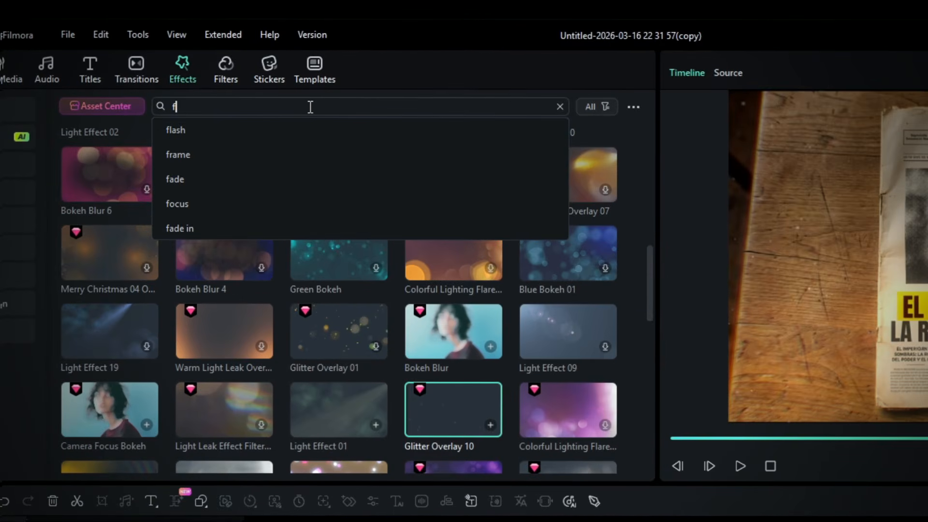
type("fl")
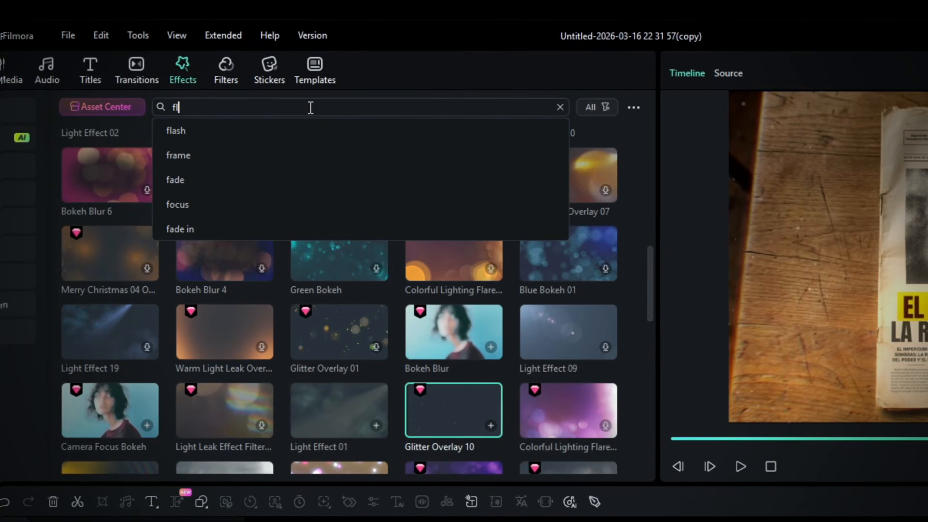
type("ash")
key("Return")
left_click_drag(227, 242, 329, 521)
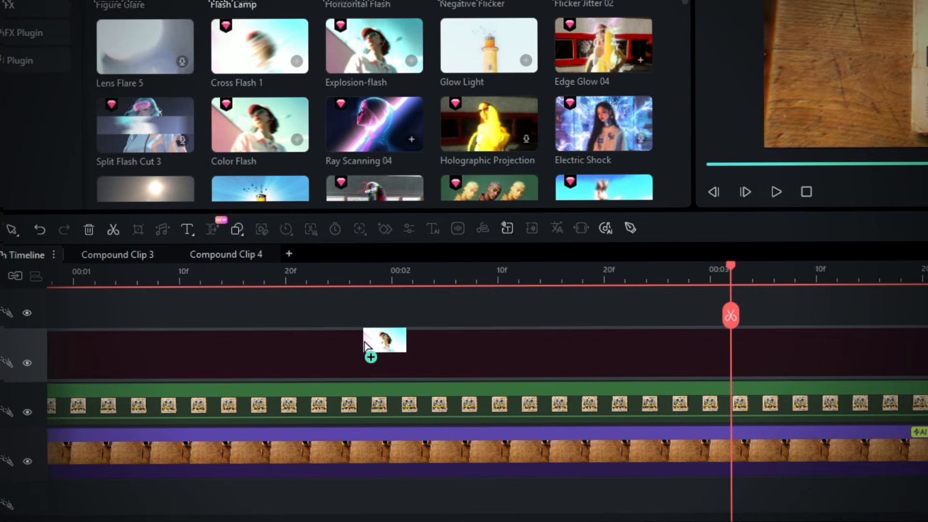
left_click_drag(364, 341, 73, 343)
Lower the adjustment layer's Flash Lamp strength to 2.51 and play the timeline from the start.
double_click(72, 343)
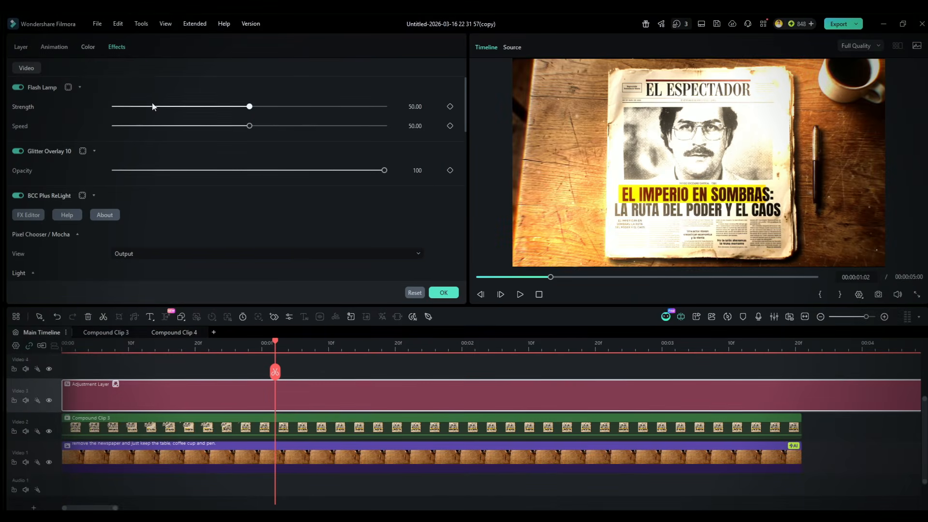
left_click_drag(152, 106, 121, 106)
key("Home")
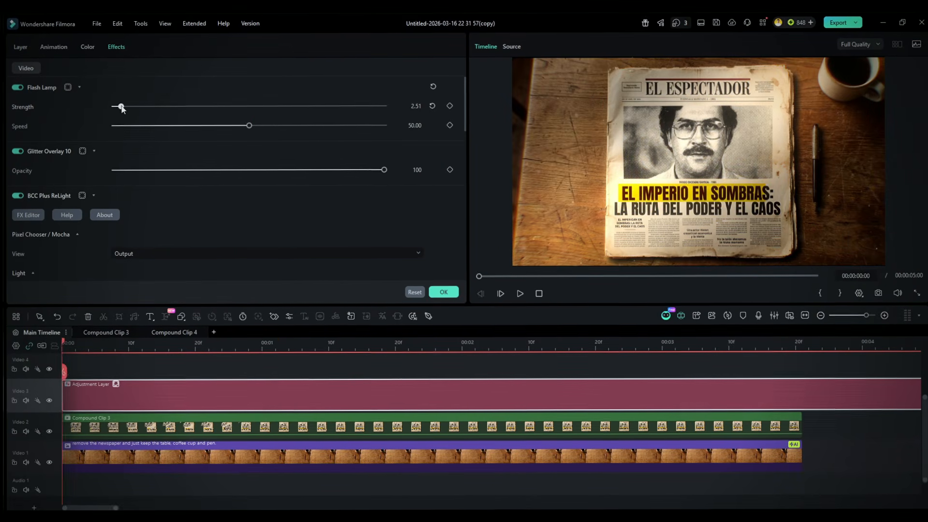
key("space")
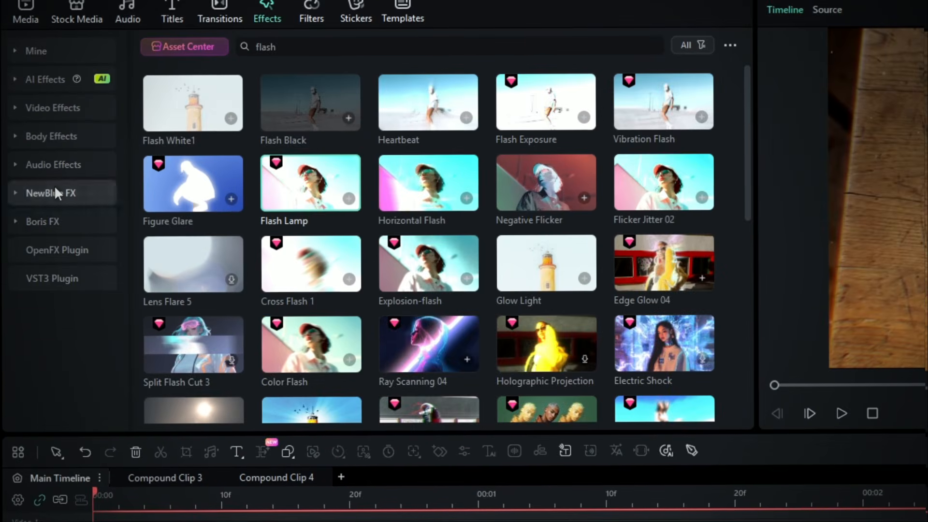
Apply the NewBlue FX Essentials Lens Correction effect to the adjustment layer and open its settings.
left_click(32, 159)
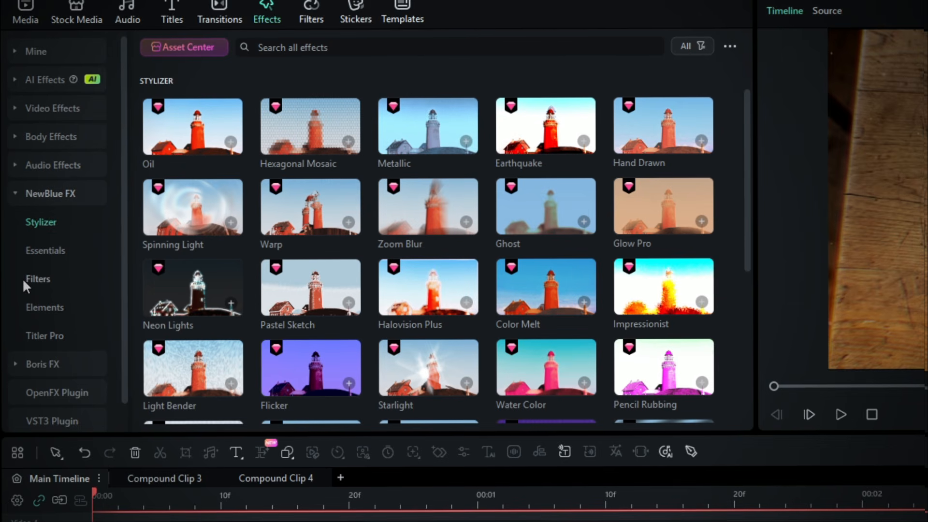
left_click(46, 251)
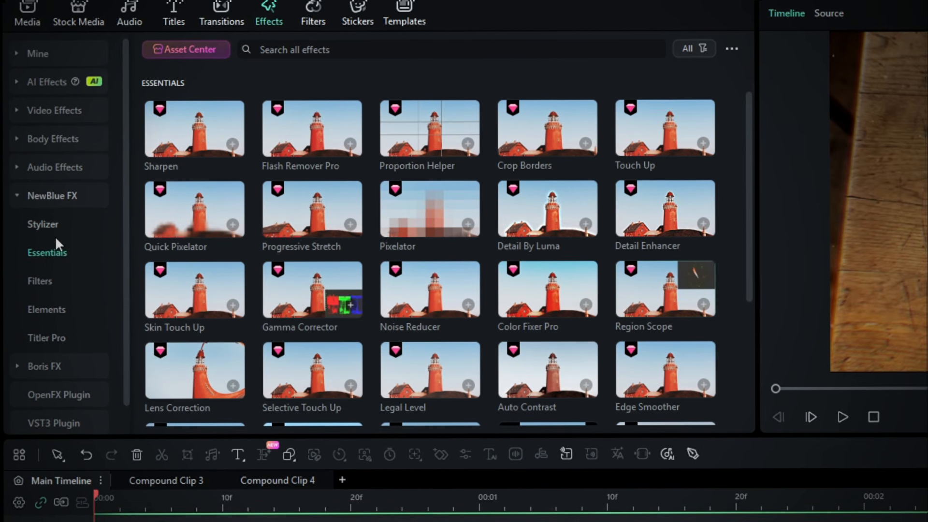
left_click_drag(198, 376, 298, 446)
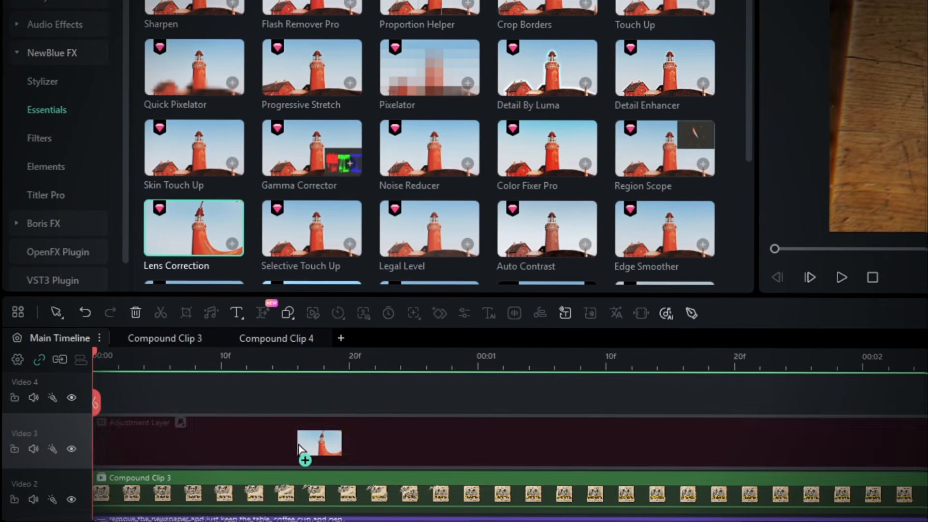
double_click(296, 437)
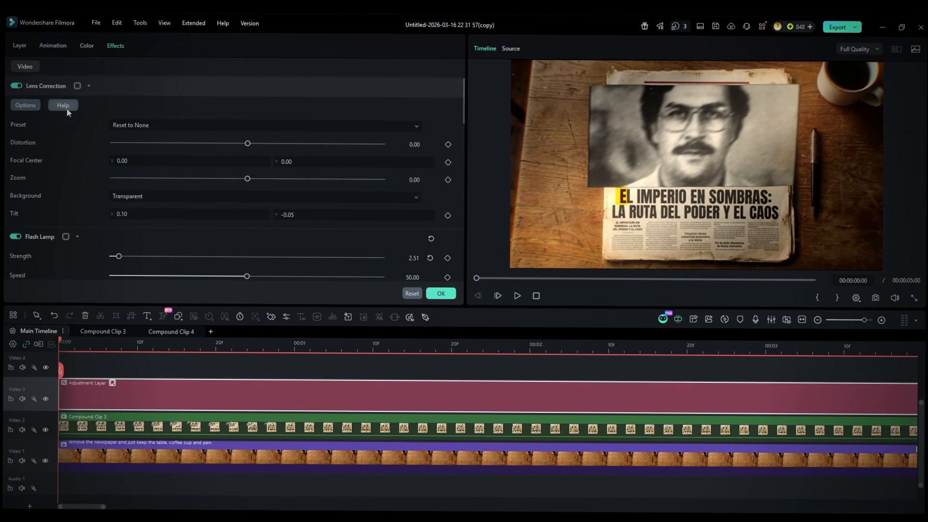
Keyframe the Lens Correction zoom from 43.37 at the start of the timeline to 0.00 at 00:00:01:21.
left_click(448, 180)
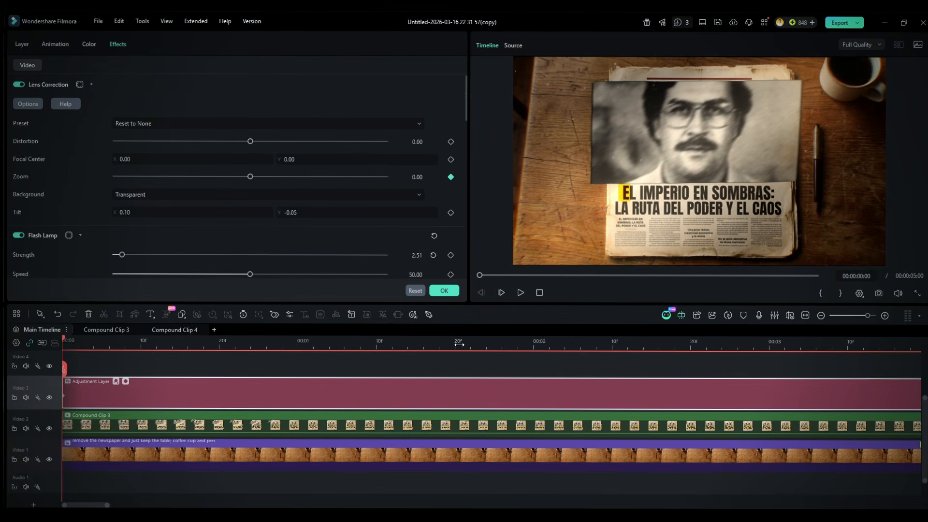
left_click(451, 178)
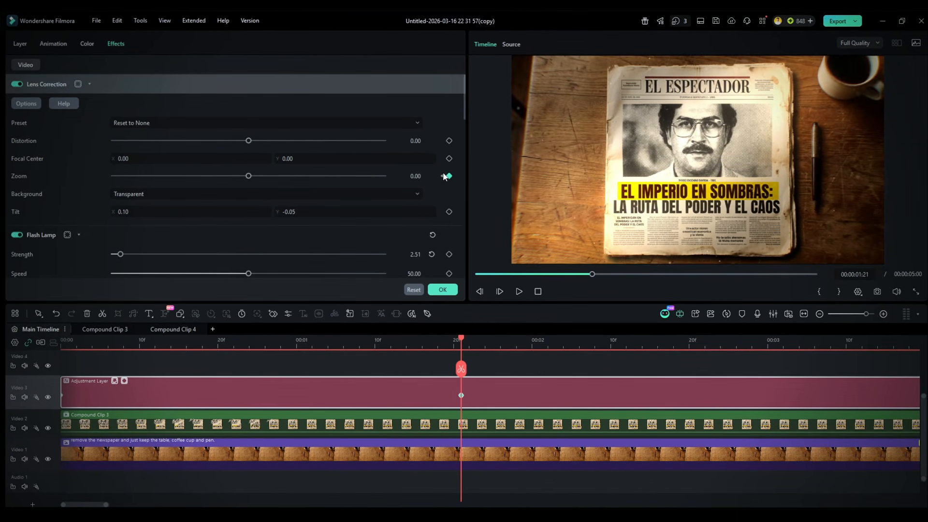
left_click(442, 177)
left_click_drag(294, 176, 308, 176)
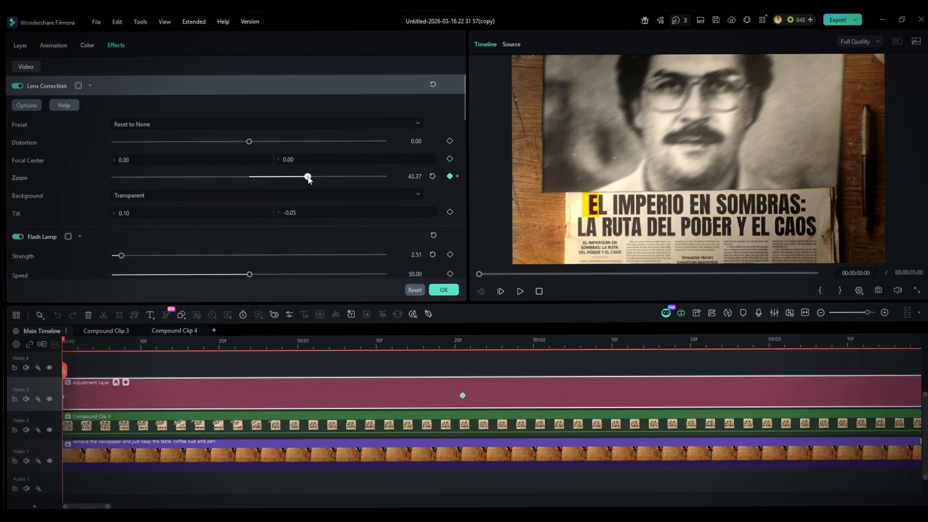
left_click(453, 176)
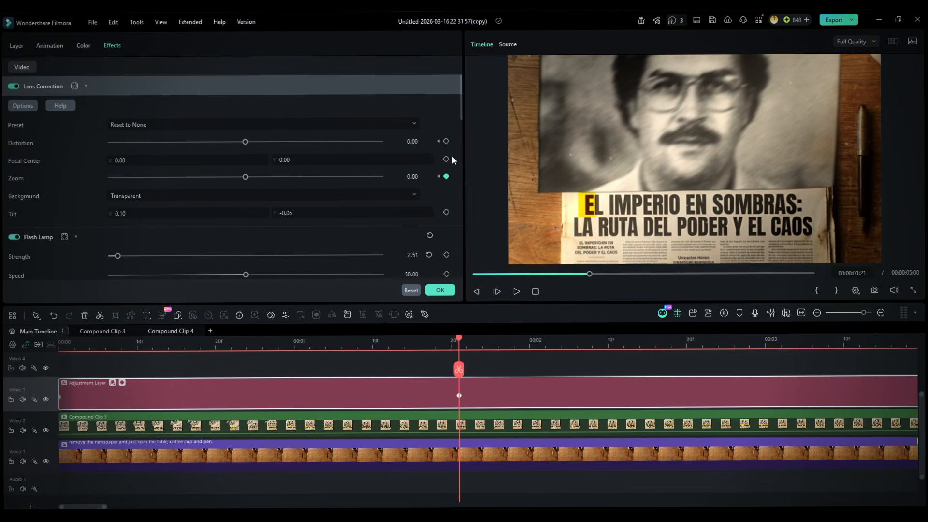
Keyframe the Lens Correction distortion from -32.62 at the start of the timeline to 0.00 at 00:00:01:21, and preview it.
left_click(446, 141)
left_click(438, 141)
left_click_drag(246, 139, 202, 143)
key("space")
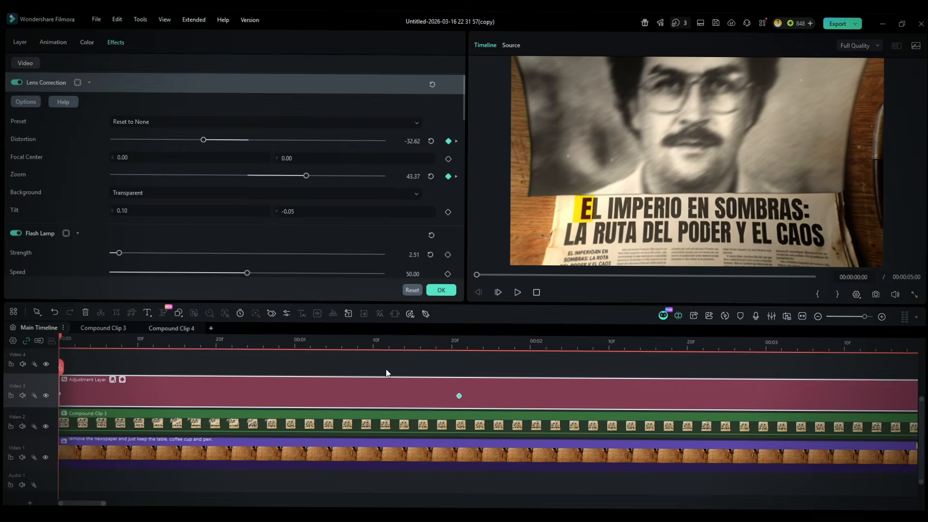
Show the keyframe animation graph for the adjustment layer's Lens Correction distortion and zoom, and play the timeline.
left_click(459, 396)
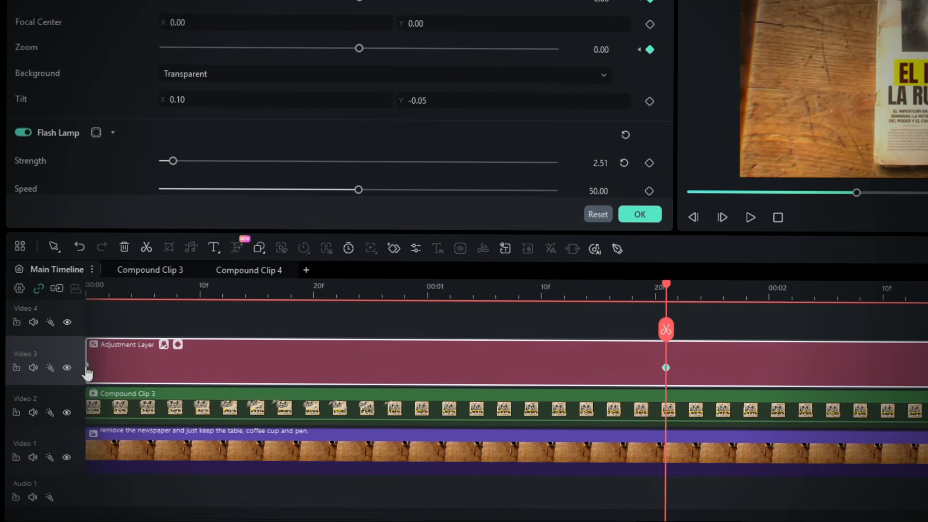
right_click(88, 370)
mouse_move(131, 461)
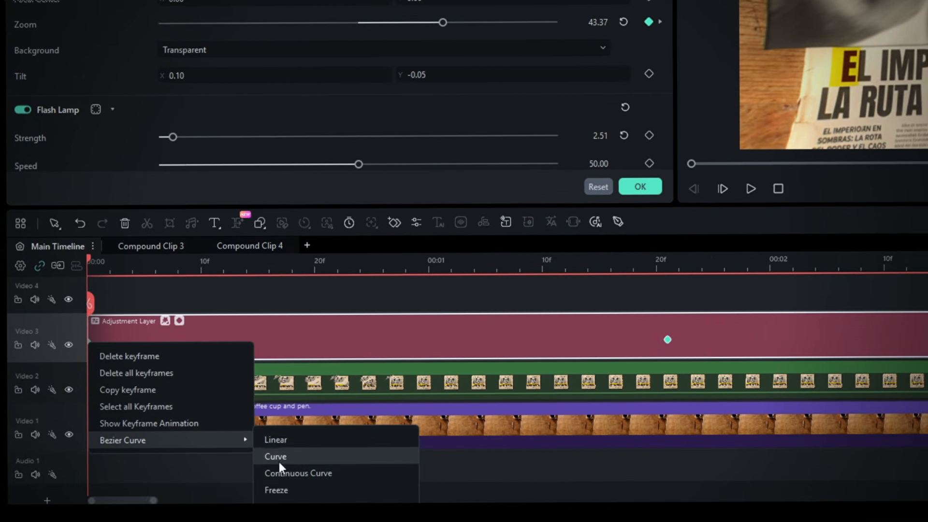
left_click(143, 423)
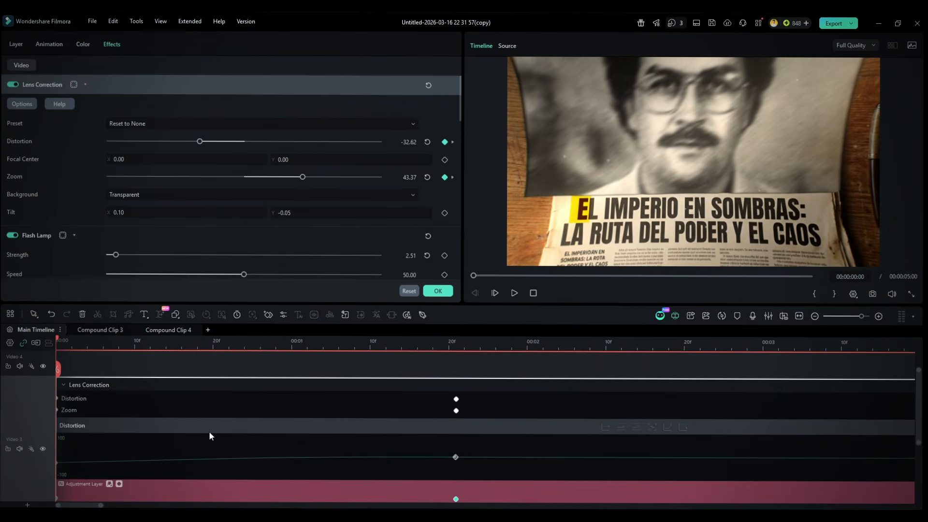
left_click(305, 393)
key("space")
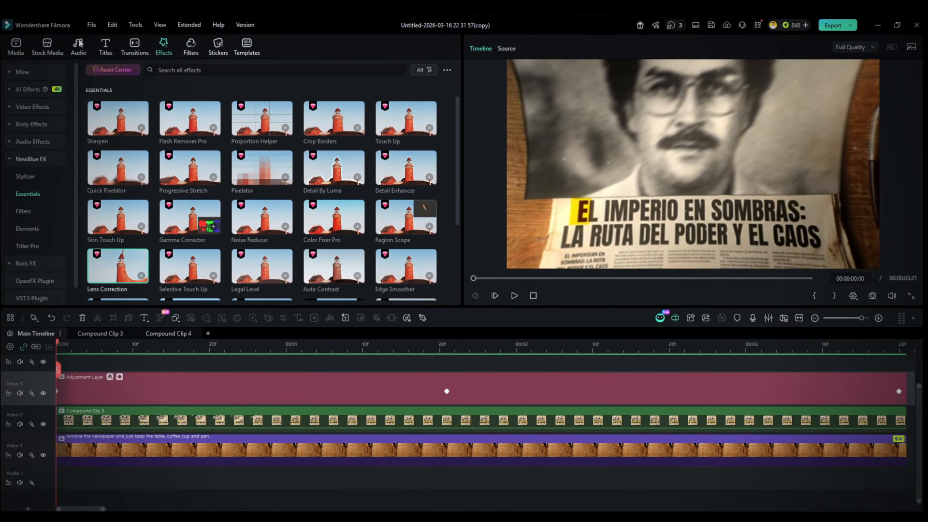
Search the audio library for "page turn", add the Page Turn sound at the start of Audio 1, and preview its timing.
left_click(79, 46)
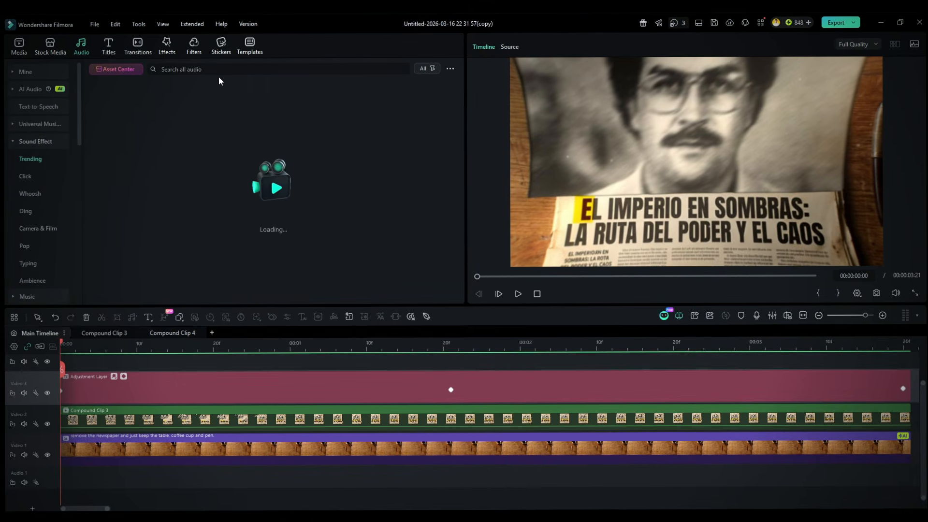
type("page turn")
key("Return")
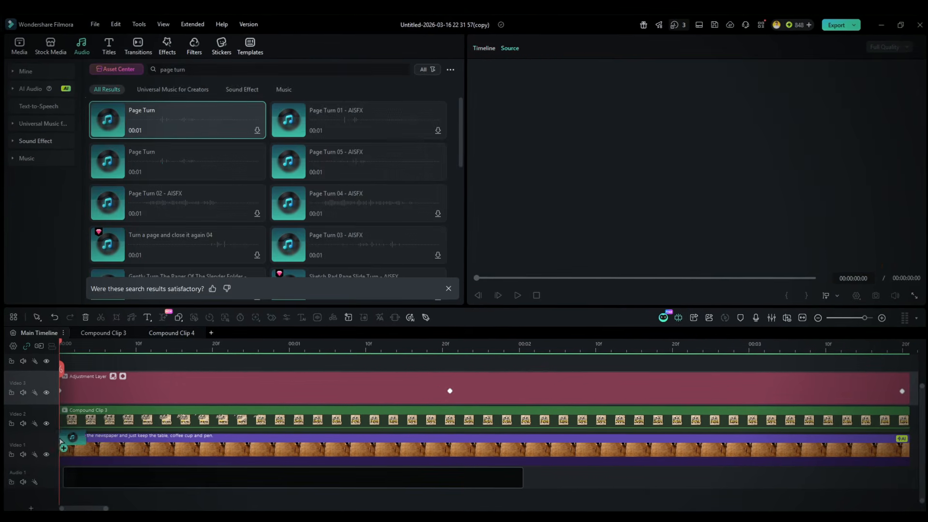
left_click_drag(176, 119, 165, 414)
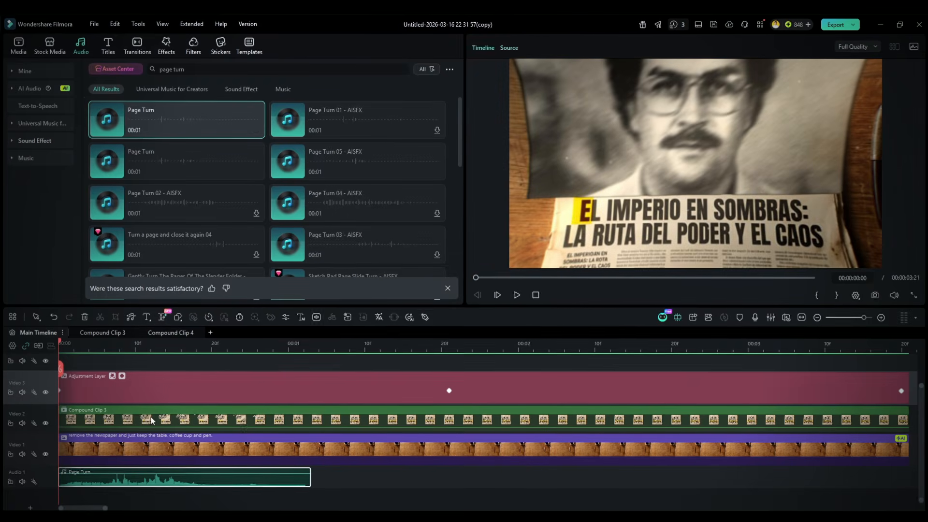
scroll(102, 381, "up", 2)
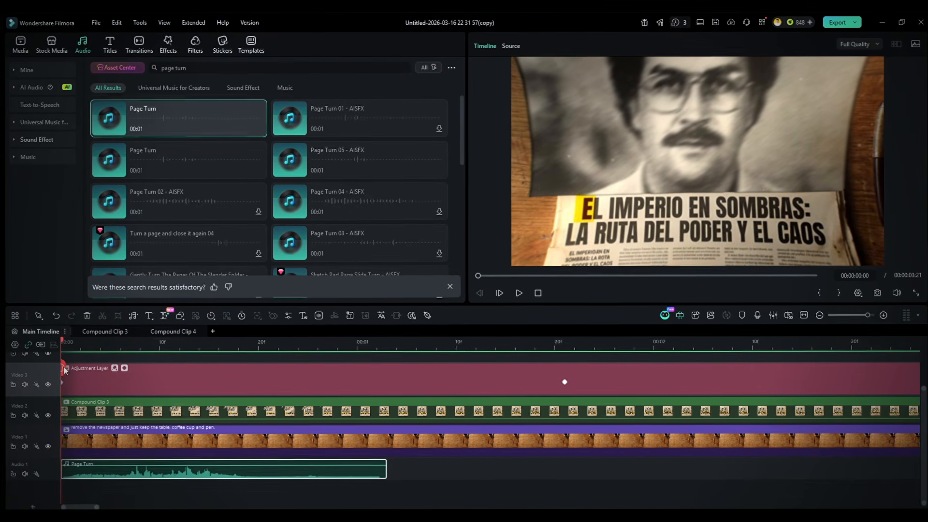
left_click_drag(60, 367, 103, 367)
key("space")
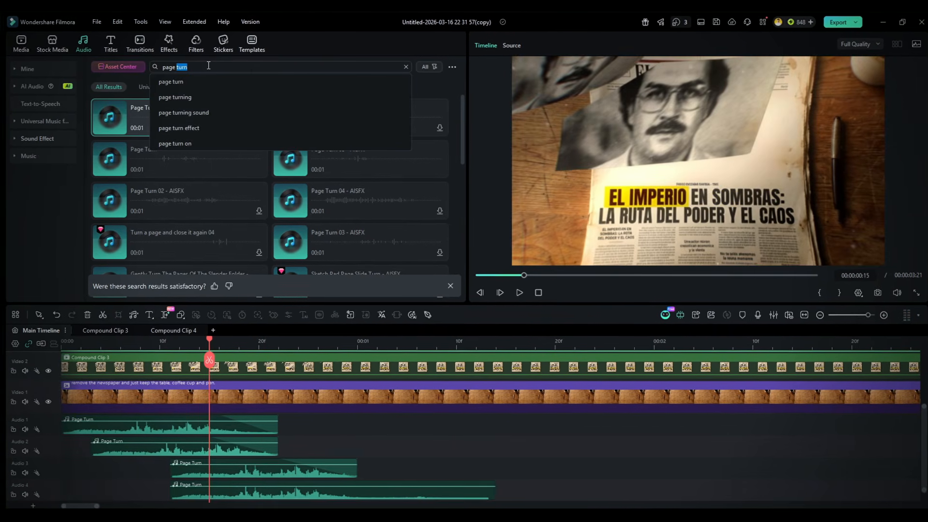
Search the audio library for "whoosh".
triple_click(203, 64)
type("whoosh")
key("Return")
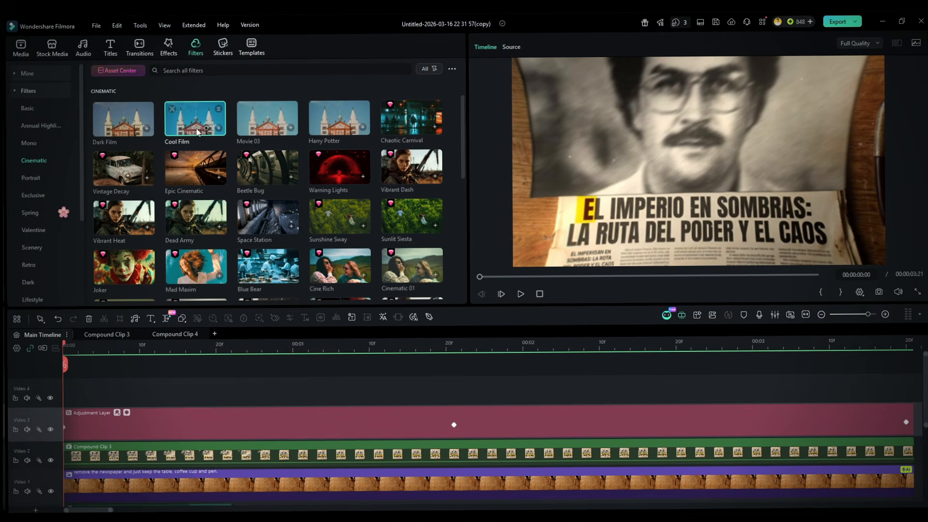
Apply the Cool Film filter and the Noise Map effect to the adjustment layer.
left_click_drag(206, 183, 268, 425)
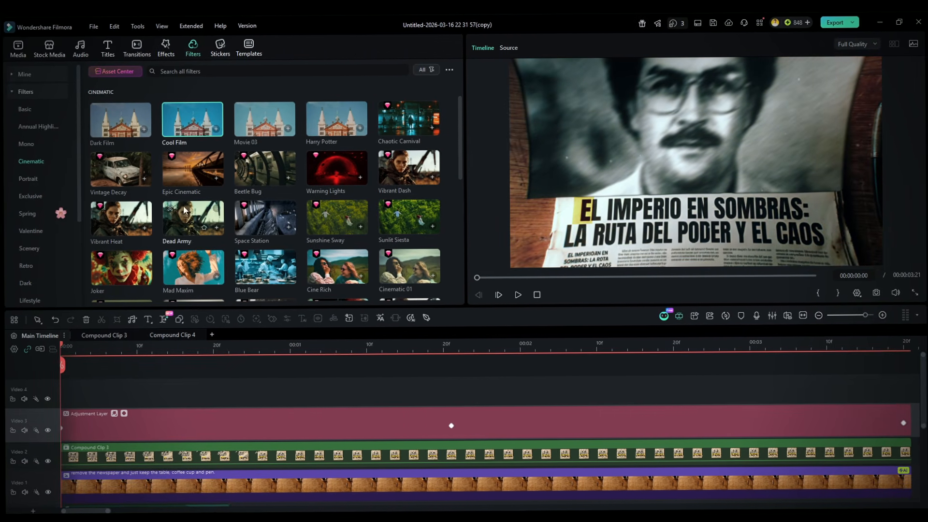
left_click_drag(119, 267, 265, 413)
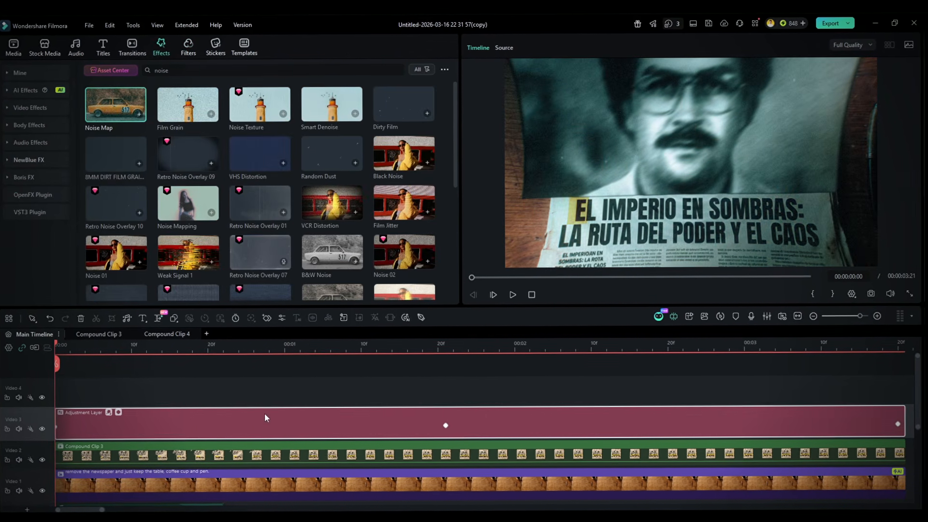
Set the adjustment layer's Noise Map color and intensity to 0, and preview the timeline up to 00:00:03:01.
double_click(265, 413)
left_click_drag(149, 104, 2, 106)
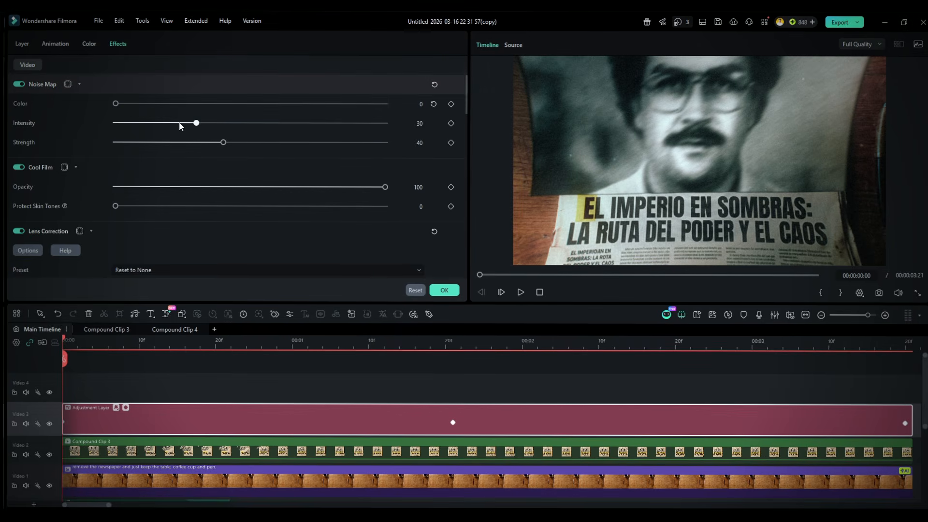
left_click_drag(180, 127, 3, 121)
key("space")
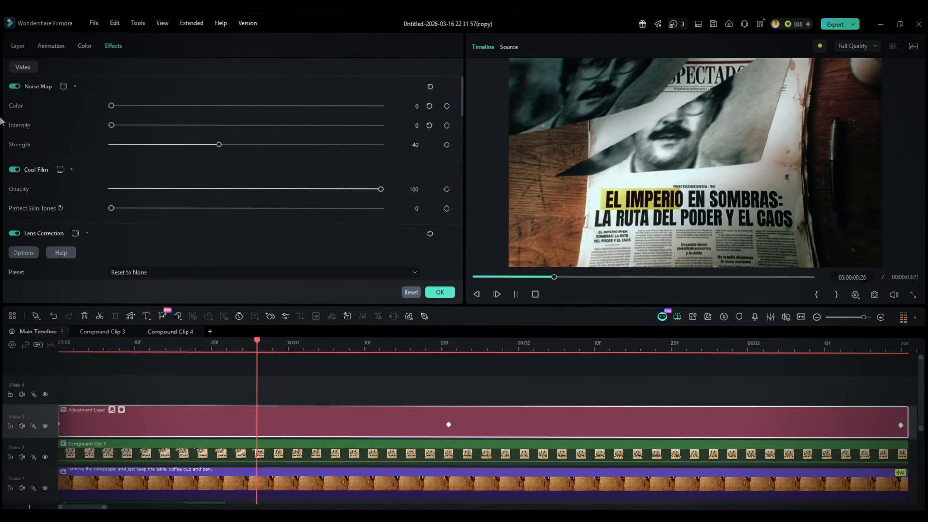
left_click(756, 366)
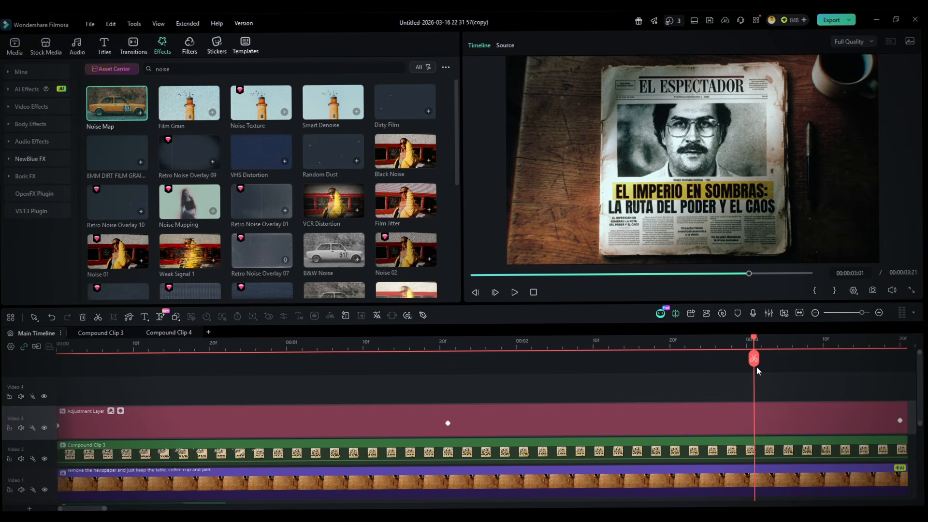